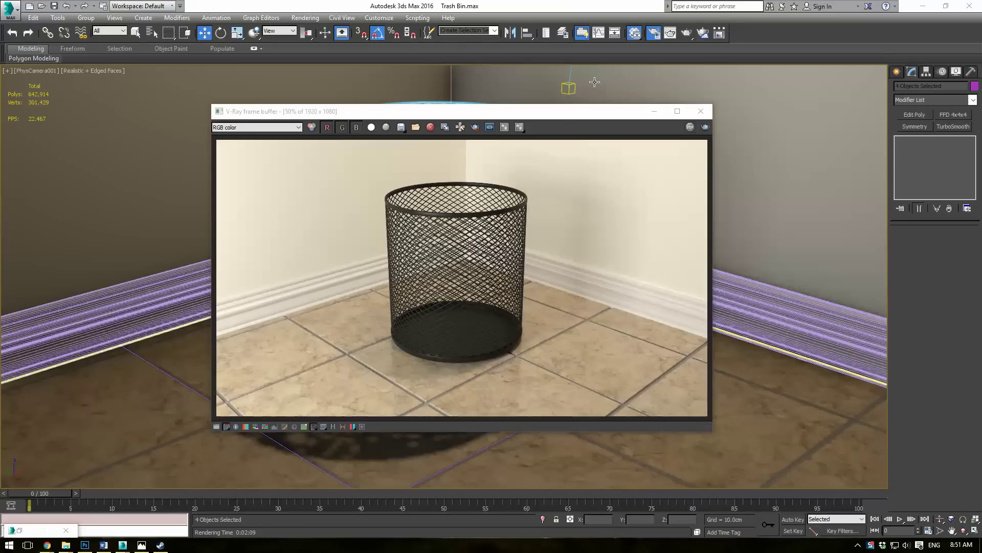
Step: Close the rendered image window and hide the selected trash bin objects
{"action": "left_click_drag", "start_coordinate": [565, 111], "coordinate": [585, 121]}
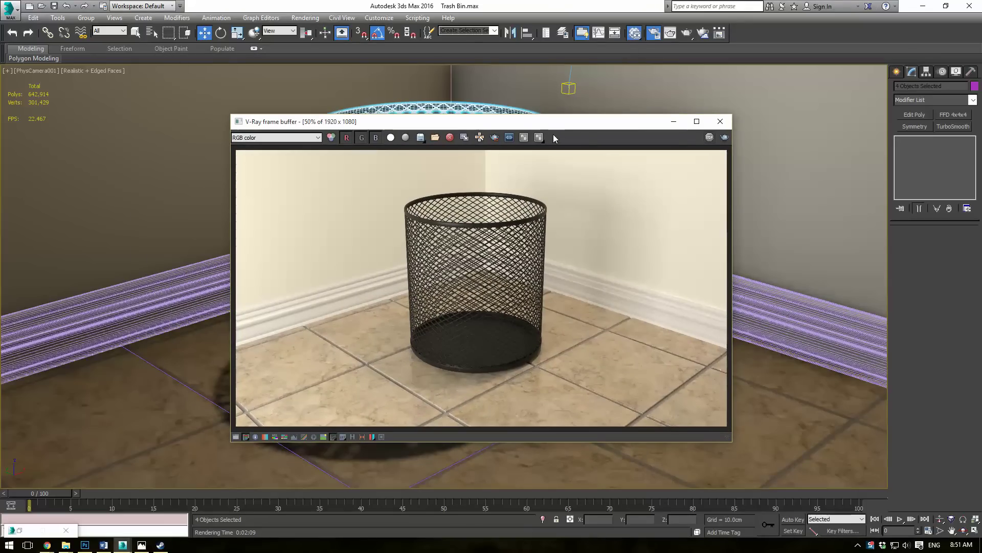
{"action": "left_click", "coordinate": [721, 121]}
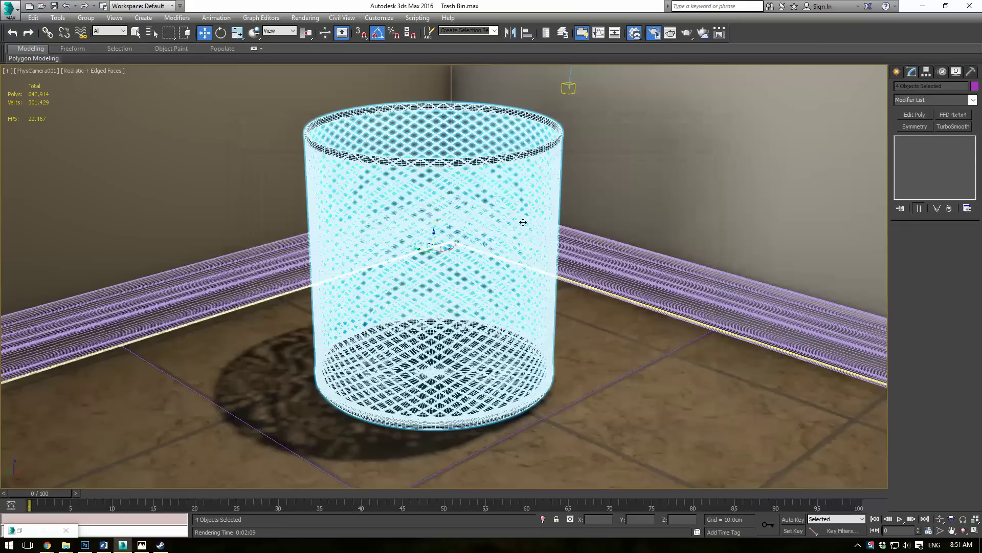
{"action": "right_click", "coordinate": [500, 175]}
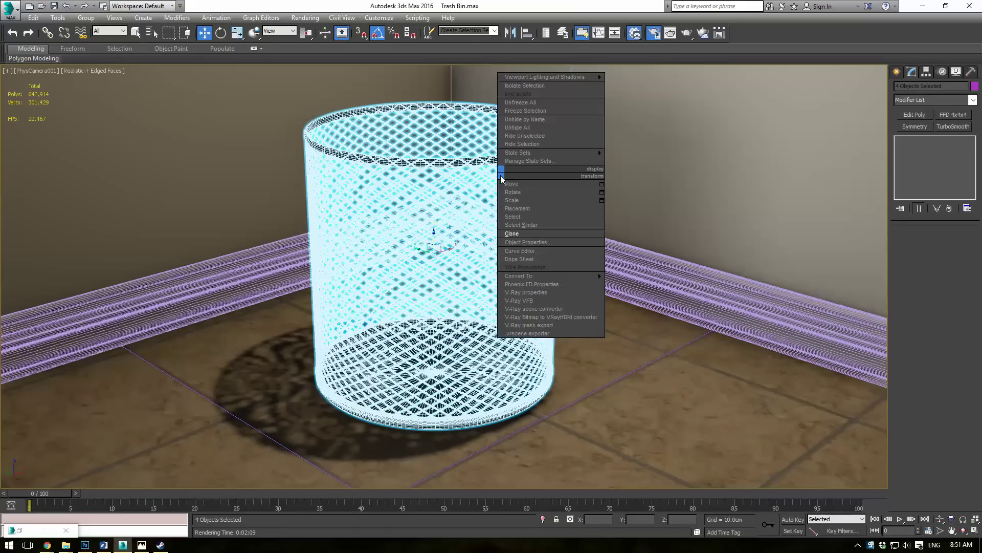
{"action": "left_click", "coordinate": [523, 145]}
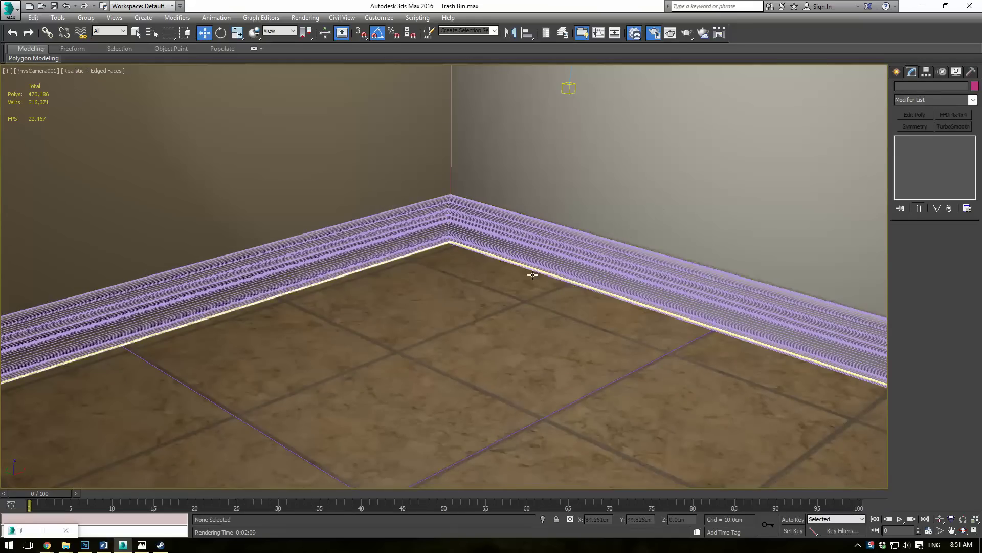
Step: Change to the Perspective view and hide all remaining scene objects, including the walls, baseboards, lights and camera
{"action": "key", "text": "p"}
{"action": "scroll", "coordinate": [467, 281], "scroll_direction": "down", "scroll_amount": 5}
{"action": "middle_click_drag", "start_coordinate": [481, 277], "coordinate": [478, 284], "text": "alt"}
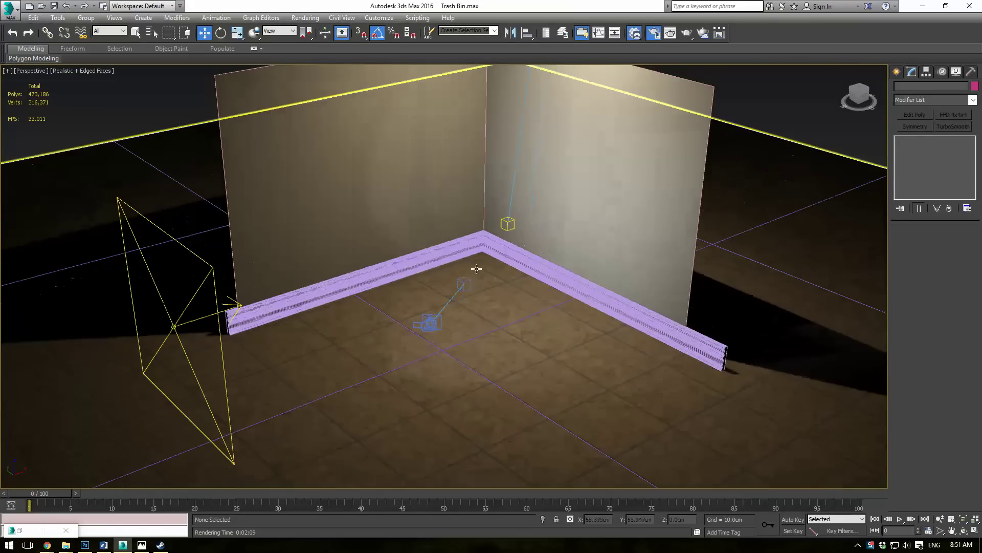
{"action": "right_click", "coordinate": [754, 101]}
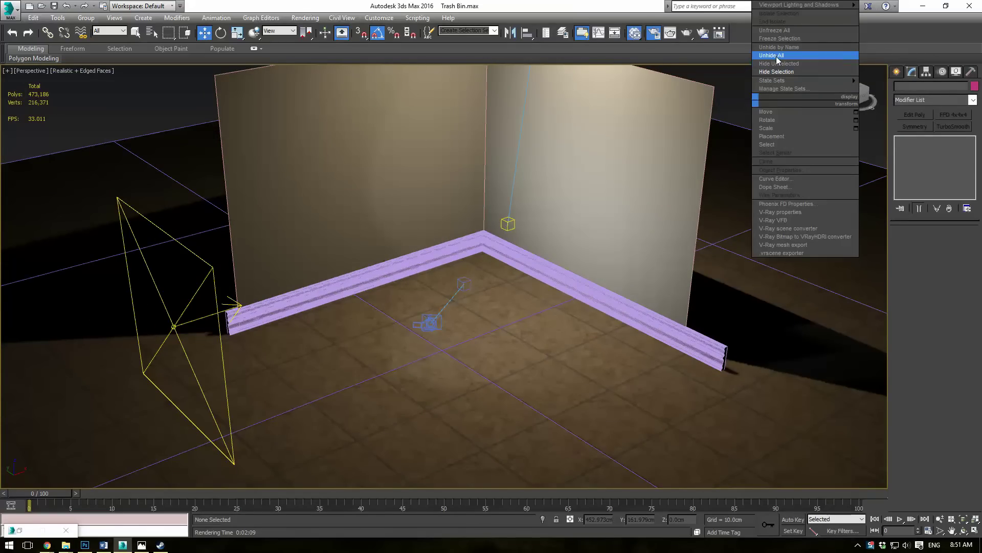
{"action": "left_click", "coordinate": [726, 88]}
{"action": "key", "text": "ctrl+a"}
{"action": "right_click", "coordinate": [772, 103]}
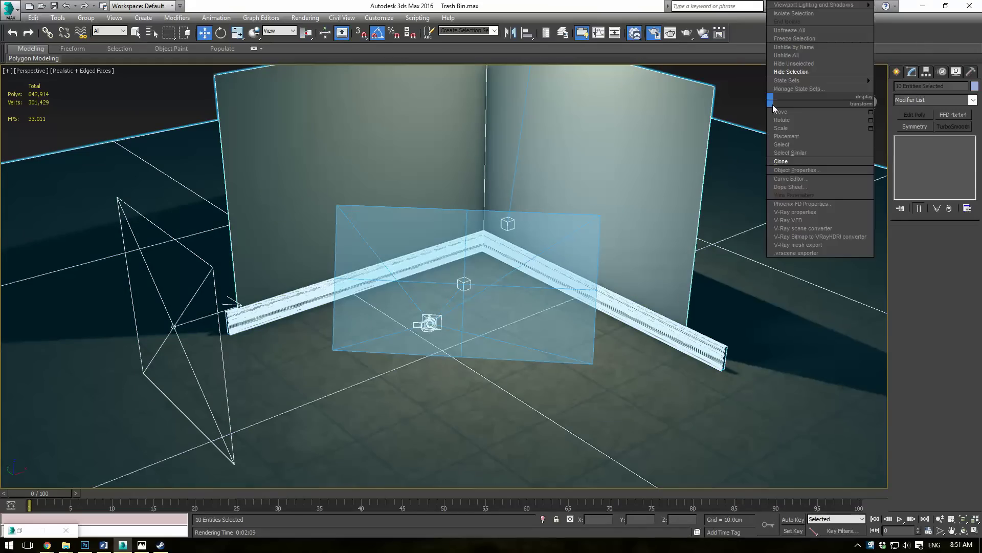
{"action": "left_click", "coordinate": [791, 72]}
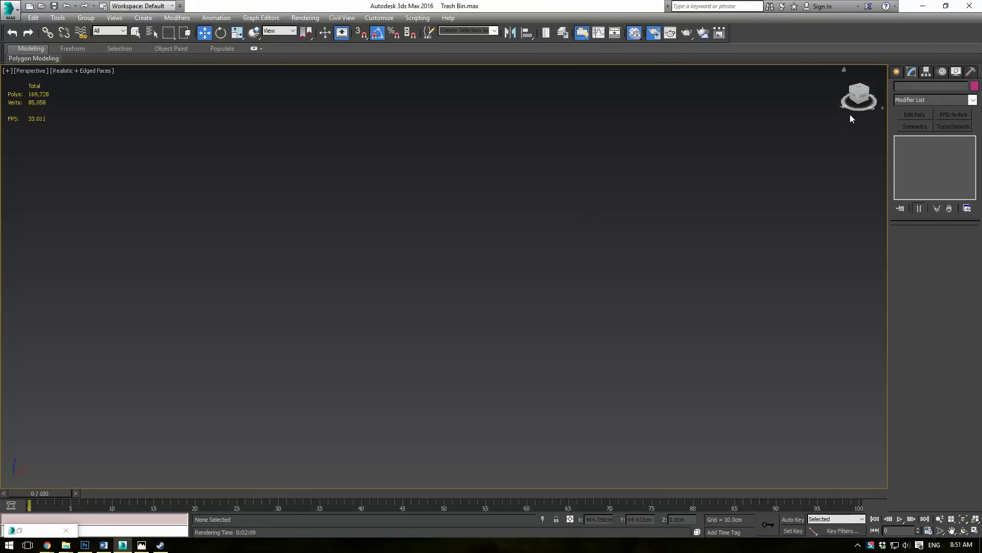
Step: Create a cylinder with a radius of about 14 cm and a height of about 25.3 cm in the empty scene
{"action": "left_click", "coordinate": [896, 72]}
{"action": "left_click", "coordinate": [914, 158]}
{"action": "mouse_move", "coordinate": [502, 289]}
{"action": "left_mouse_down"}
{"action": "mouse_move", "coordinate": [521, 310]}
{"action": "mouse_move", "coordinate": [513, 302]}
{"action": "left_mouse_up"}
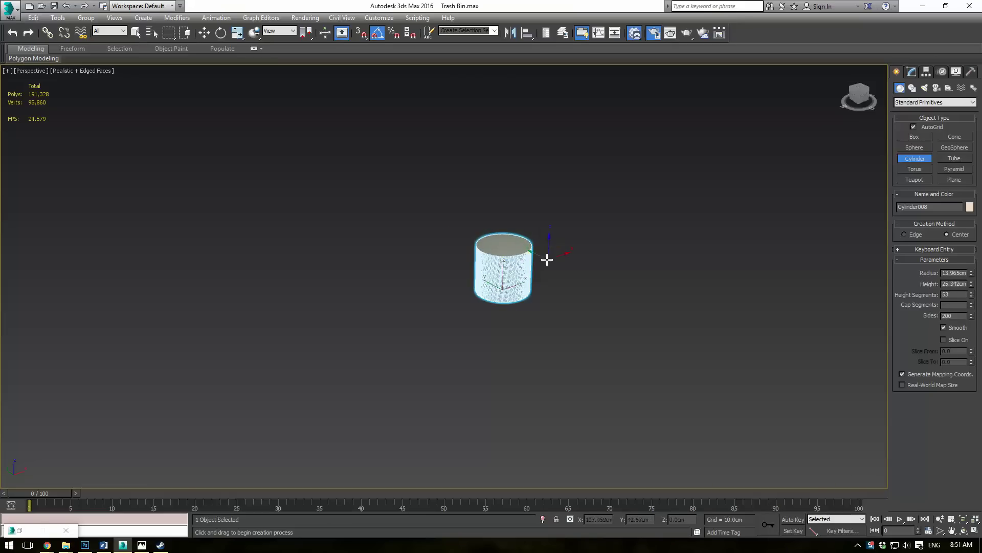
{"action": "scroll", "coordinate": [537, 252], "scroll_direction": "up", "scroll_amount": 5}
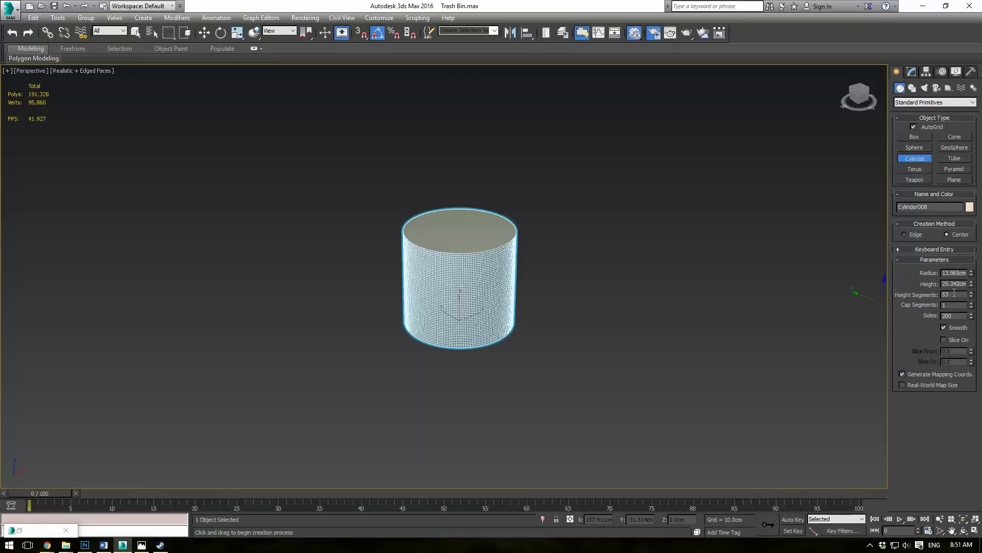
Step: Set the cylinder to 40 sides and 20 height segments
{"action": "double_click", "coordinate": [953, 315]}
{"action": "type", "text": "40"}
{"action": "key", "text": "Return"}
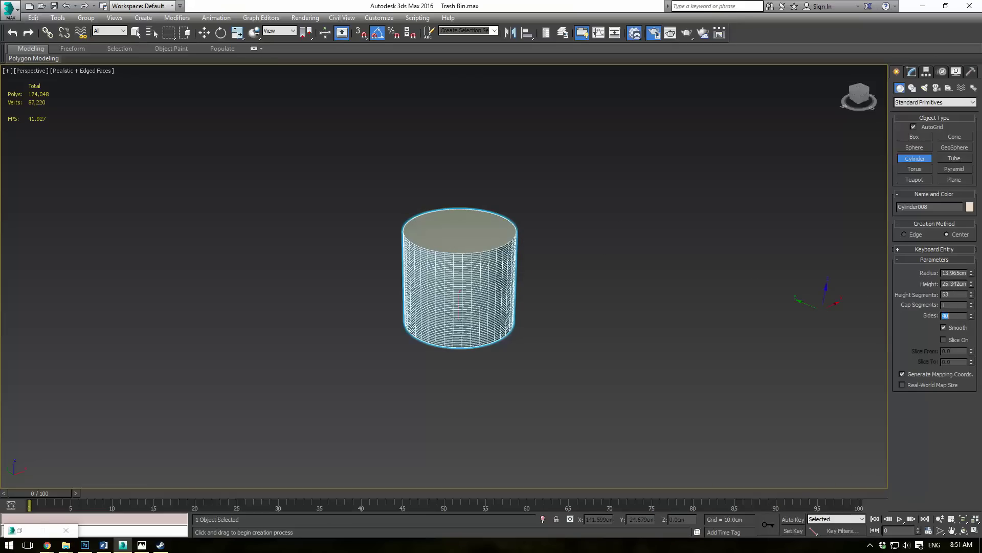
{"action": "scroll", "coordinate": [622, 327], "scroll_direction": "up", "scroll_amount": 4}
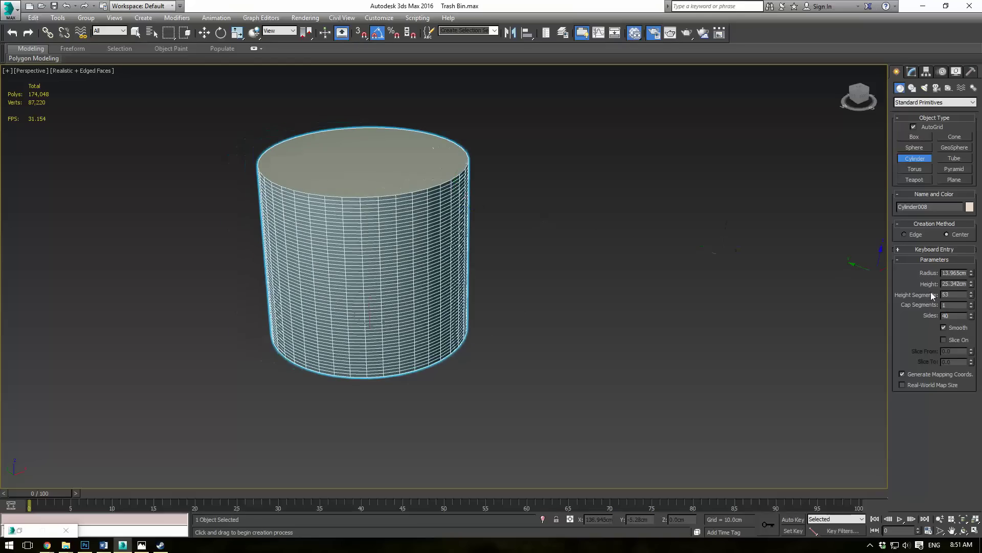
{"action": "double_click", "coordinate": [952, 294]}
{"action": "type", "text": "20"}
{"action": "key", "text": "Return"}
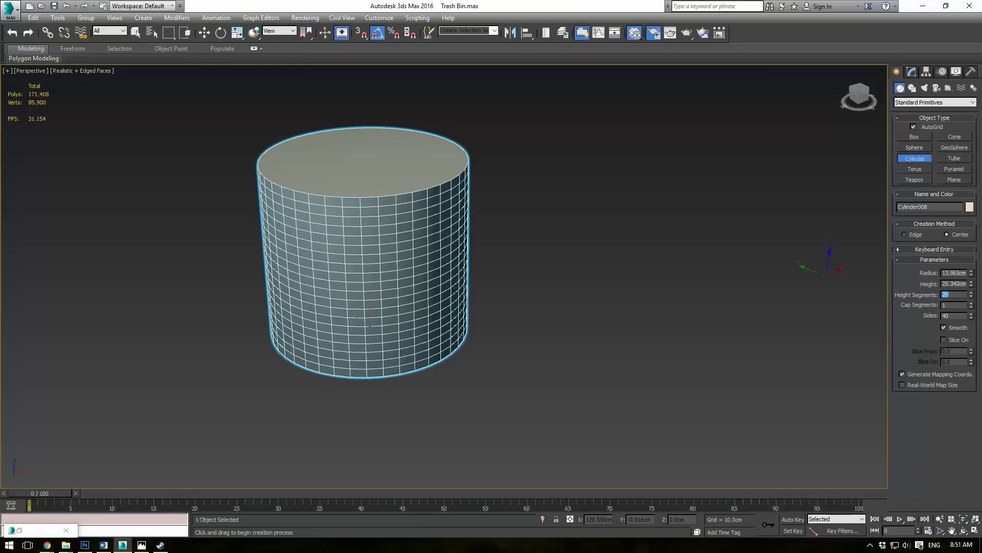
Step: Clone the cylinder straight down so the duplicate sits below the original
{"action": "middle_click_drag", "start_coordinate": [515, 241], "coordinate": [594, 257], "text": "alt"}
{"action": "key", "text": "w"}
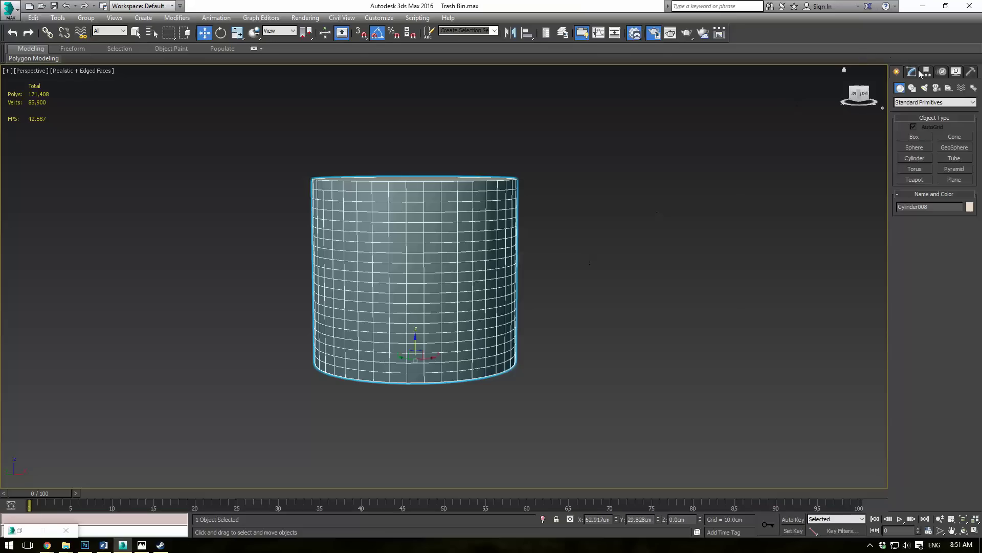
{"action": "left_click", "coordinate": [912, 73]}
{"action": "middle_click_drag", "start_coordinate": [616, 223], "coordinate": [659, 210], "text": "alt"}
{"action": "left_click_drag", "start_coordinate": [456, 328], "coordinate": [439, 545], "text": "shift"}
{"action": "left_click", "coordinate": [503, 316]}
{"action": "left_click", "coordinate": [633, 246]}
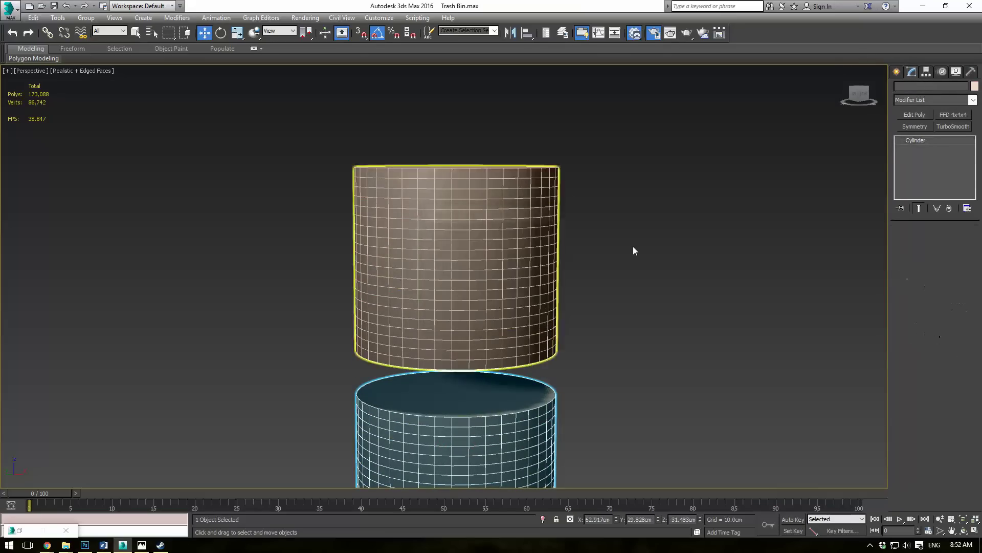
Step: Add an Edit Poly modifier to the upper cylinder and delete its top and bottom cap polygons
{"action": "left_click", "coordinate": [510, 220]}
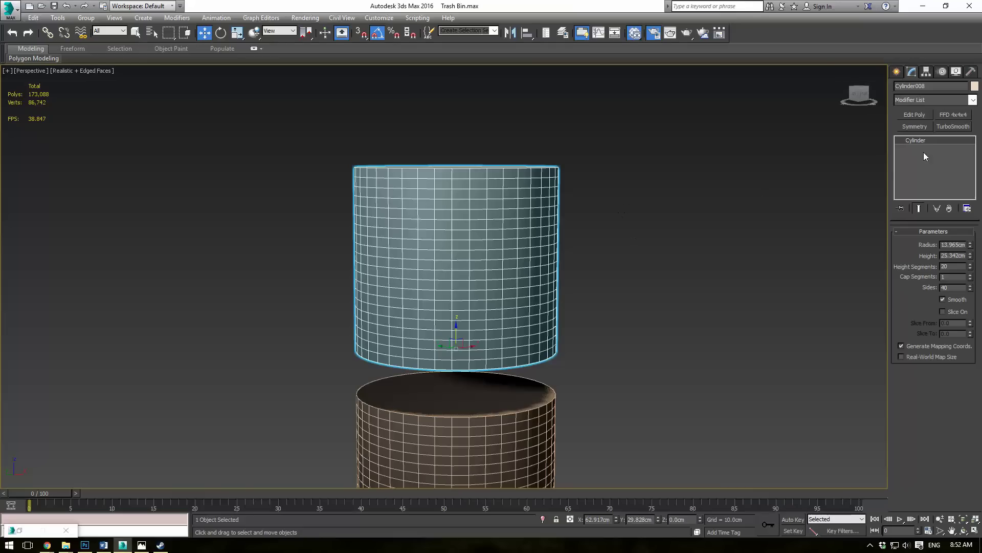
{"action": "left_click", "coordinate": [919, 114]}
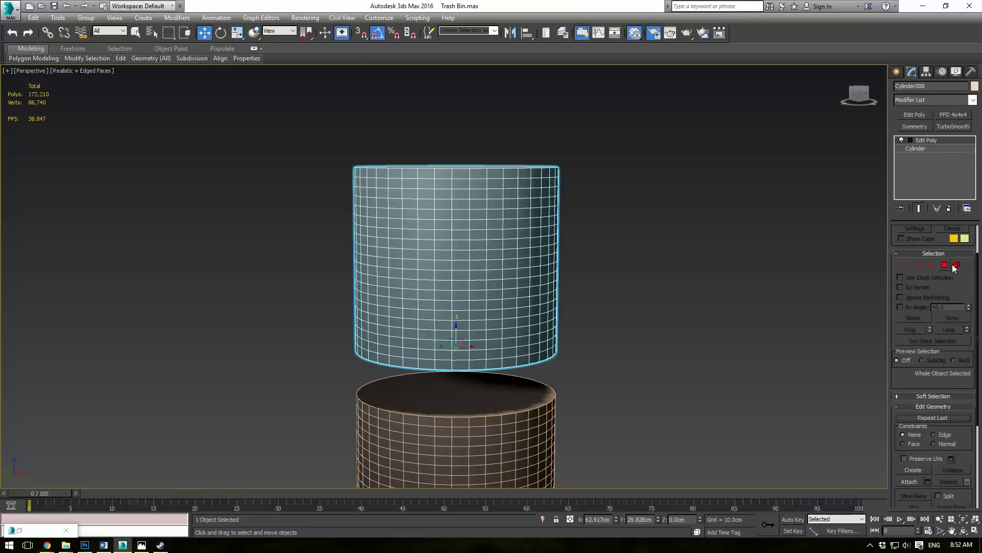
{"action": "left_click", "coordinate": [945, 265]}
{"action": "middle_click_drag", "start_coordinate": [583, 153], "coordinate": [578, 201], "text": "alt"}
{"action": "left_click", "coordinate": [534, 183]}
{"action": "middle_click_drag", "start_coordinate": [642, 285], "coordinate": [522, 253], "text": "alt"}
{"action": "left_click", "coordinate": [513, 262], "text": "ctrl"}
{"action": "key", "text": "Delete"}
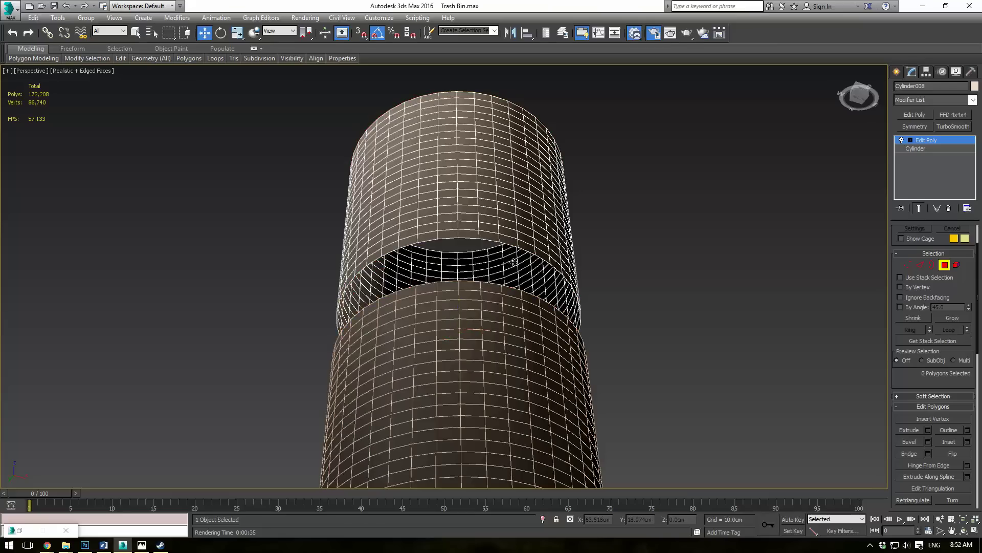
{"action": "middle_click_drag", "start_coordinate": [679, 169], "coordinate": [880, 168], "text": "alt"}
{"action": "left_click", "coordinate": [938, 142]}
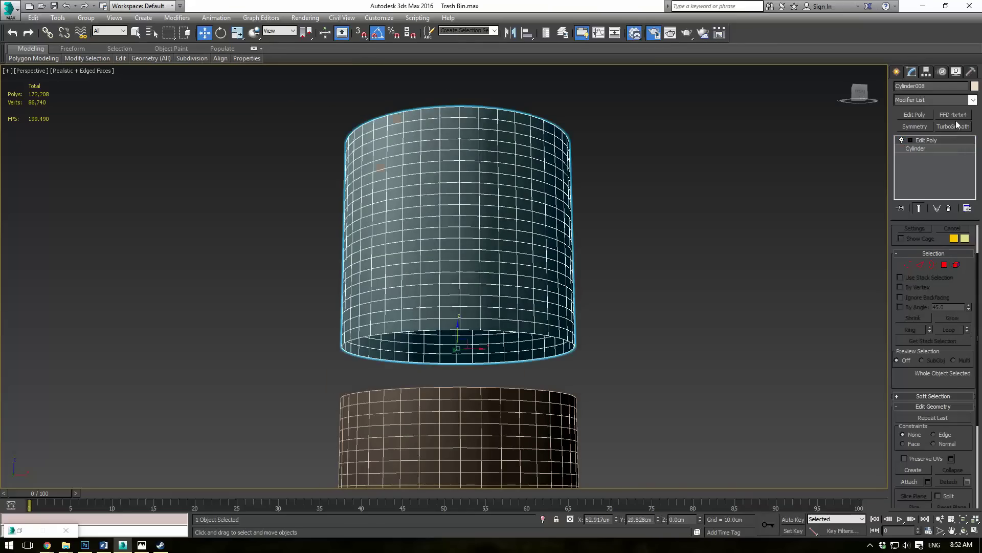
Step: Add a Chamfer modifier to the open cylinder and enable Open Chamfer with Invert to leave separate vertical strips
{"action": "left_click", "coordinate": [972, 100]}
{"action": "type", "text": "ch"}
{"action": "key", "text": "Return"}
{"action": "middle_click_drag", "start_coordinate": [680, 179], "coordinate": [670, 231], "text": "alt"}
{"action": "left_click", "coordinate": [913, 308]}
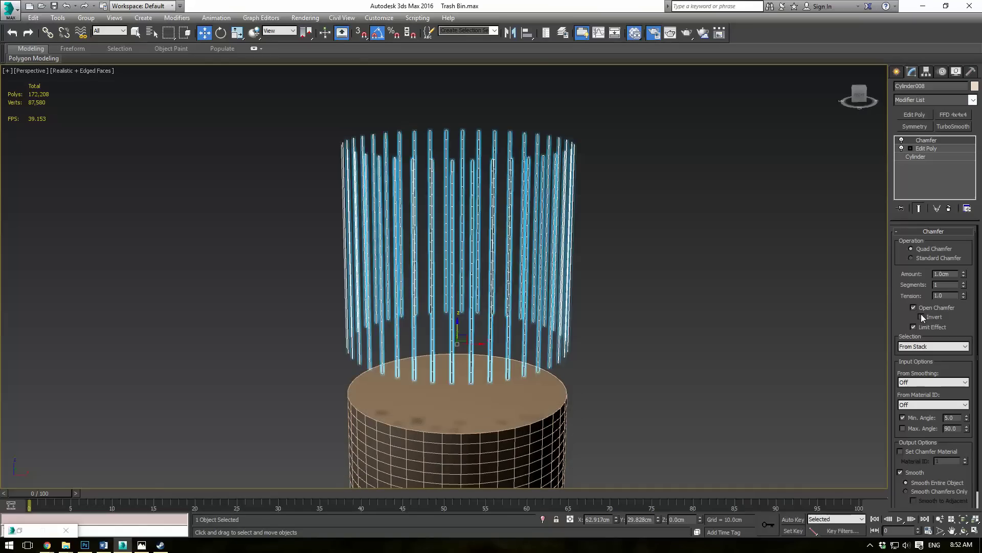
{"action": "left_click", "coordinate": [921, 317]}
{"action": "left_click", "coordinate": [922, 316]}
{"action": "left_click", "coordinate": [922, 316]}
Step: Set the Chamfer amount to 0.25 cm
{"action": "left_click_drag", "start_coordinate": [964, 275], "coordinate": [962, 312]}
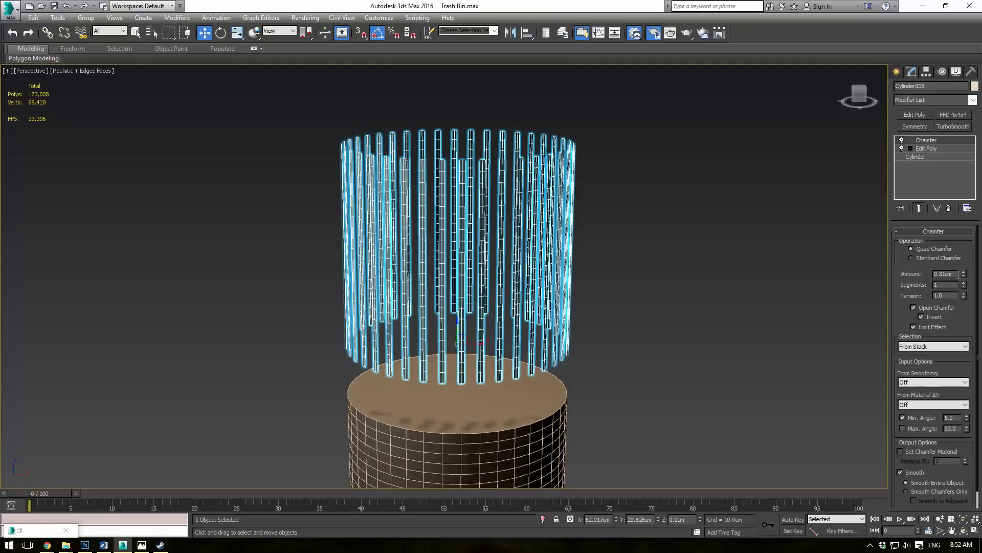
{"action": "double_click", "coordinate": [959, 274]}
{"action": "type", "text": "0.25"}
{"action": "key", "text": "Return"}
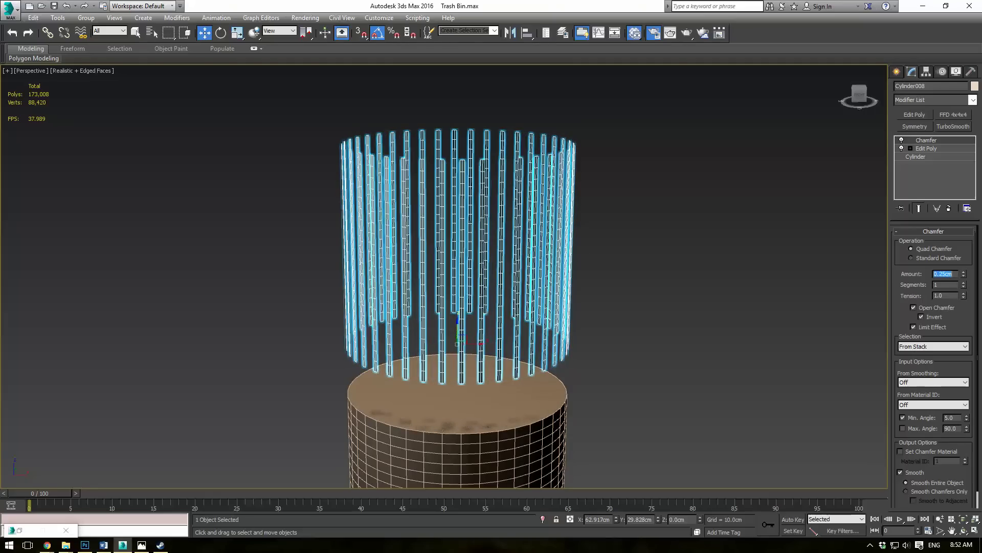
Step: Narrow the vertical strips with a Chamfer amount of 0.2 cm
{"action": "scroll", "coordinate": [585, 186], "scroll_direction": "up", "scroll_amount": 5}
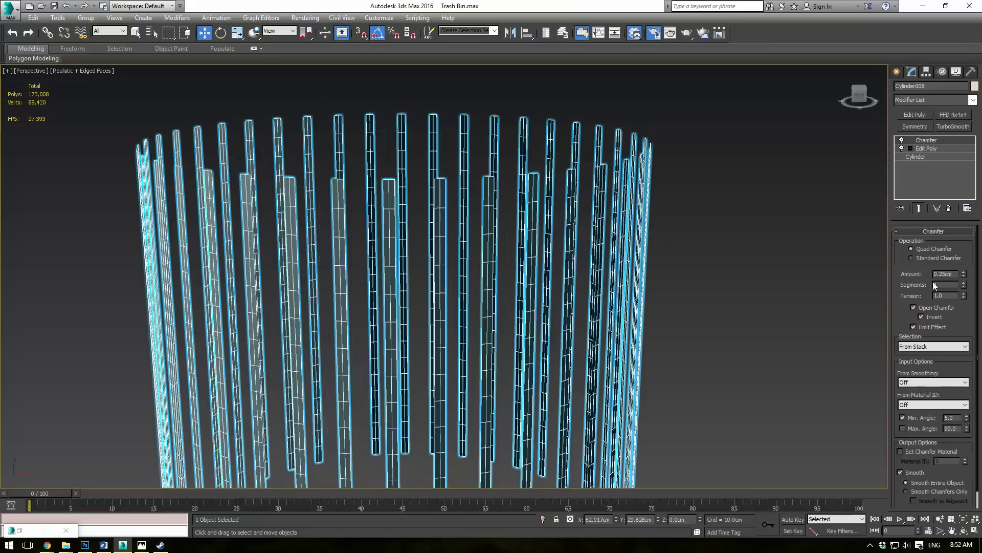
{"action": "double_click", "coordinate": [948, 274]}
{"action": "type", "text": "0.2"}
{"action": "key", "text": "Return"}
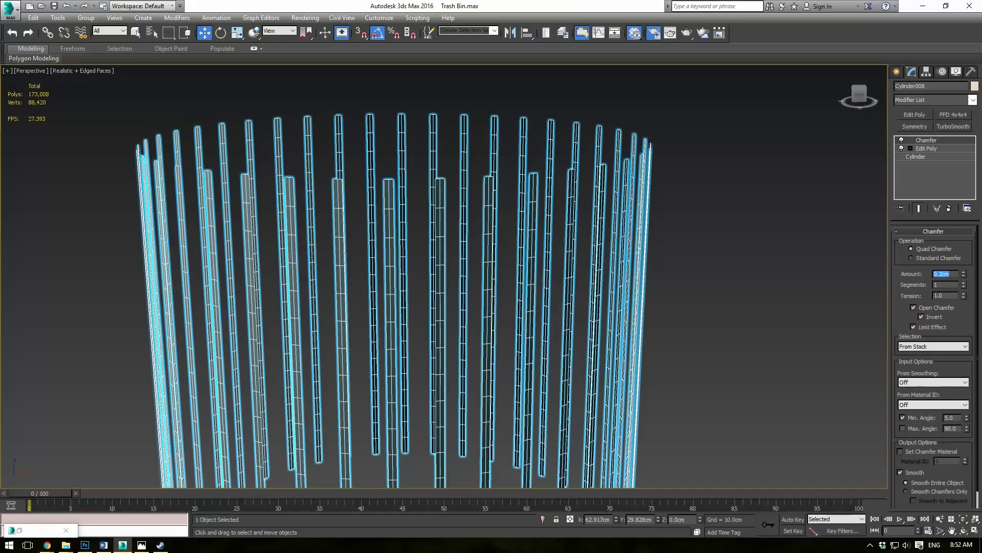
Step: Add a Twist modifier to the vertical strips with an angle of 30 around the Z axis
{"action": "left_click", "coordinate": [973, 101]}
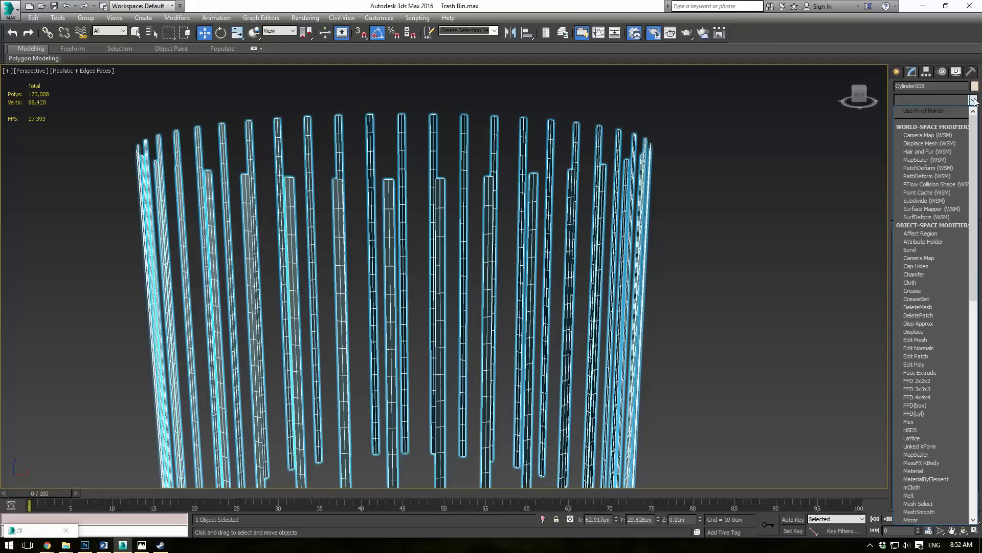
{"action": "type", "text": "tw"}
{"action": "key", "text": "Return"}
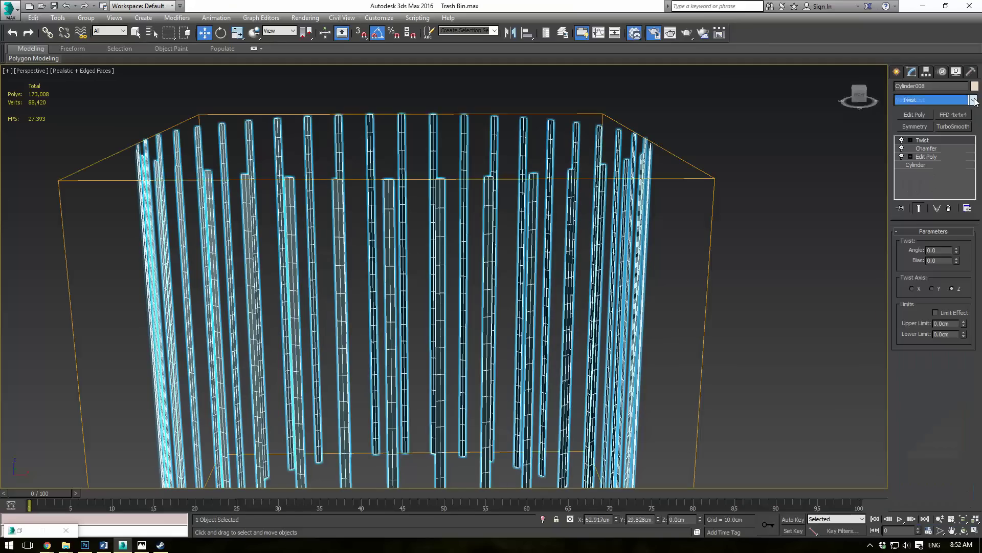
{"action": "scroll", "coordinate": [706, 258], "scroll_direction": "down", "scroll_amount": 2}
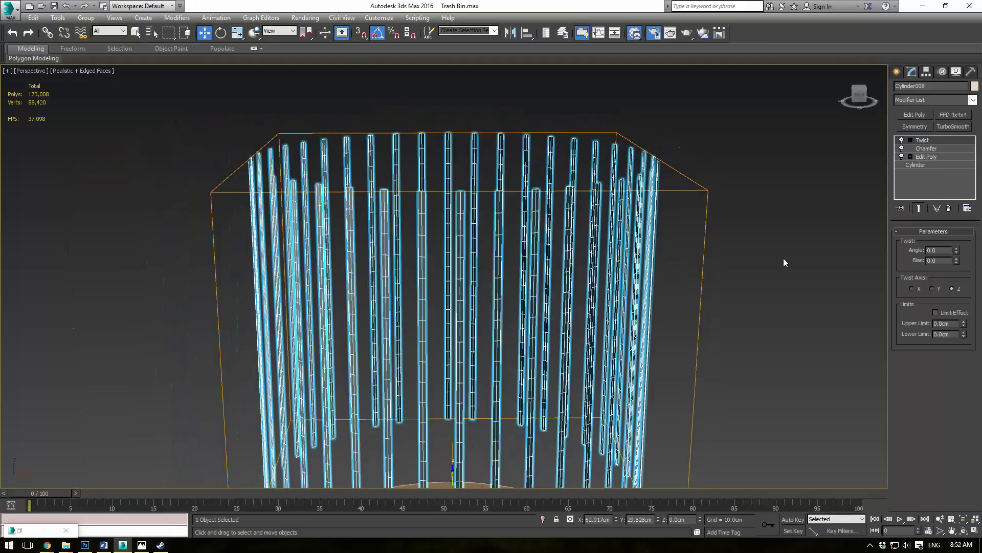
{"action": "type", "text": "30"}
{"action": "key", "text": "Return"}
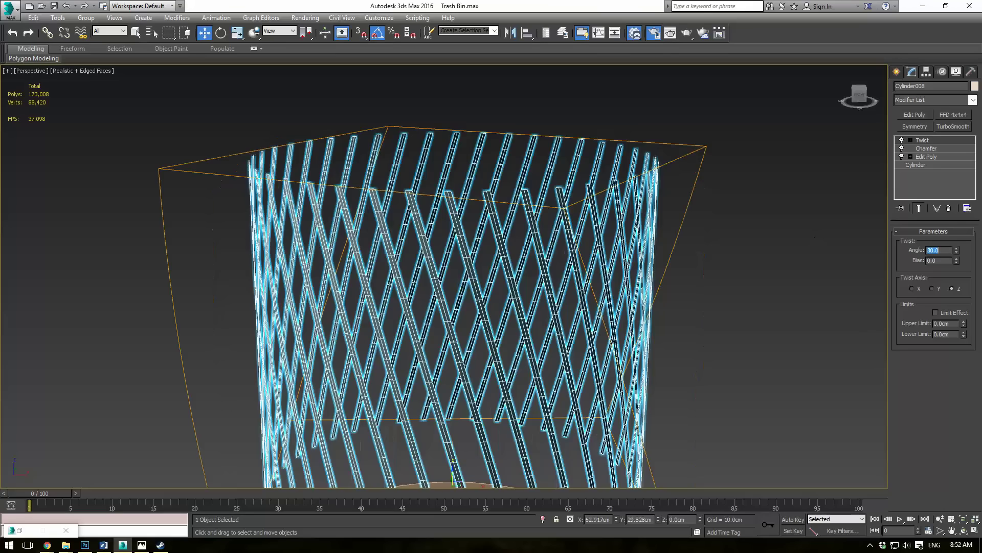
Step: Return to the base Cylinder parameters with the scene held and adjust the height, trying 35 cm and settling on 30 cm
{"action": "scroll", "coordinate": [667, 264], "scroll_direction": "down", "scroll_amount": 2}
{"action": "mouse_move", "coordinate": [686, 274]}
{"action": "middle_mouse_down", "text": "alt"}
{"action": "mouse_move", "coordinate": [728, 315]}
{"action": "mouse_move", "coordinate": [677, 249]}
{"action": "mouse_move", "coordinate": [674, 272]}
{"action": "middle_mouse_up", "text": "alt"}
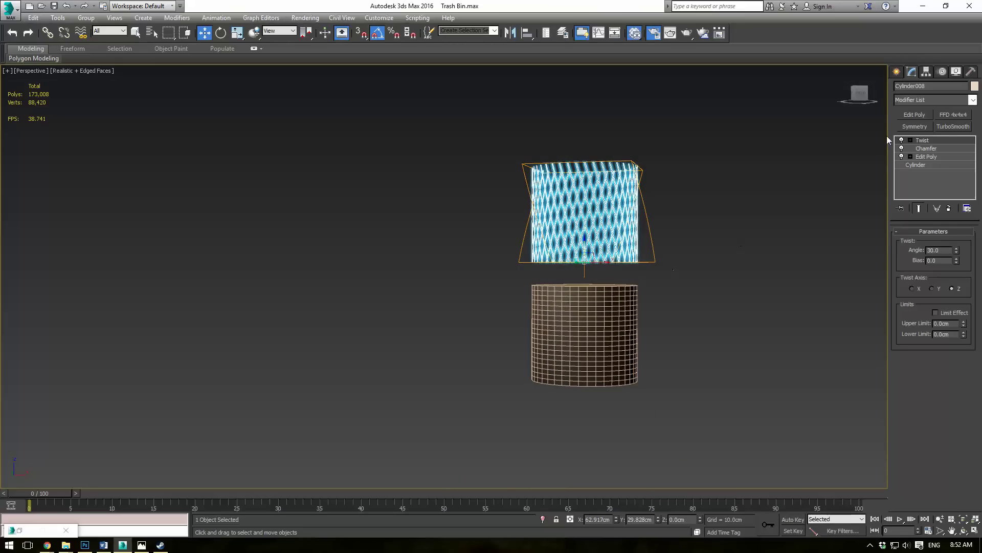
{"action": "left_click", "coordinate": [919, 163]}
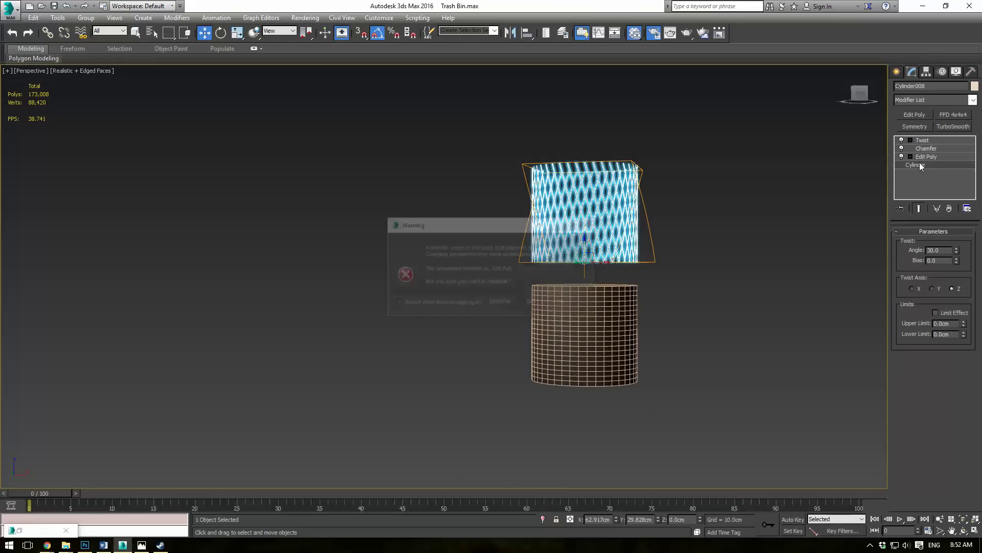
{"action": "left_click", "coordinate": [500, 303]}
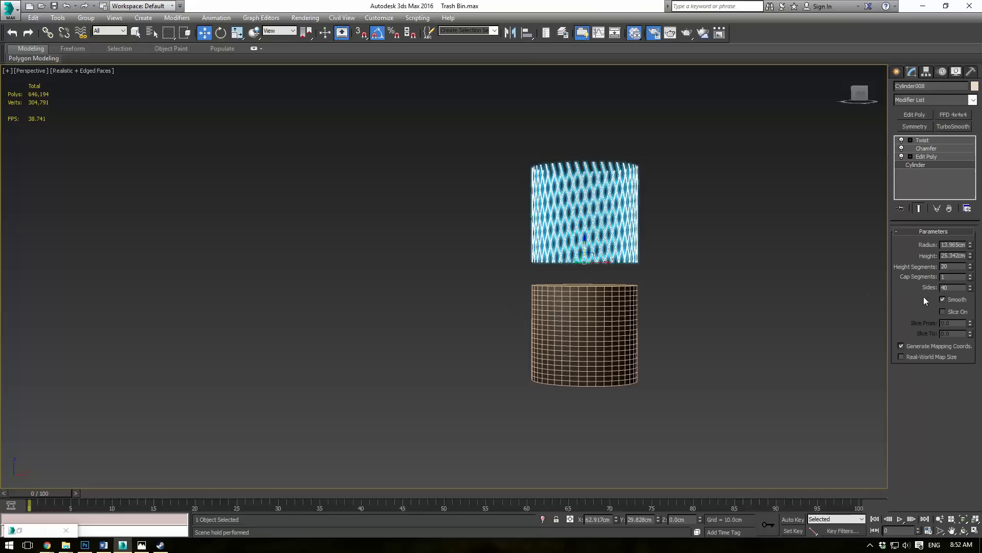
{"action": "double_click", "coordinate": [943, 254]}
{"action": "type", "text": "35"}
{"action": "key", "text": "Return"}
{"action": "mouse_move", "coordinate": [711, 249]}
{"action": "middle_mouse_down", "text": "alt"}
{"action": "mouse_move", "coordinate": [683, 266]}
{"action": "mouse_move", "coordinate": [720, 259]}
{"action": "middle_mouse_up", "text": "alt"}
{"action": "double_click", "coordinate": [942, 254]}
{"action": "type", "text": "30"}
{"action": "key", "text": "Return"}
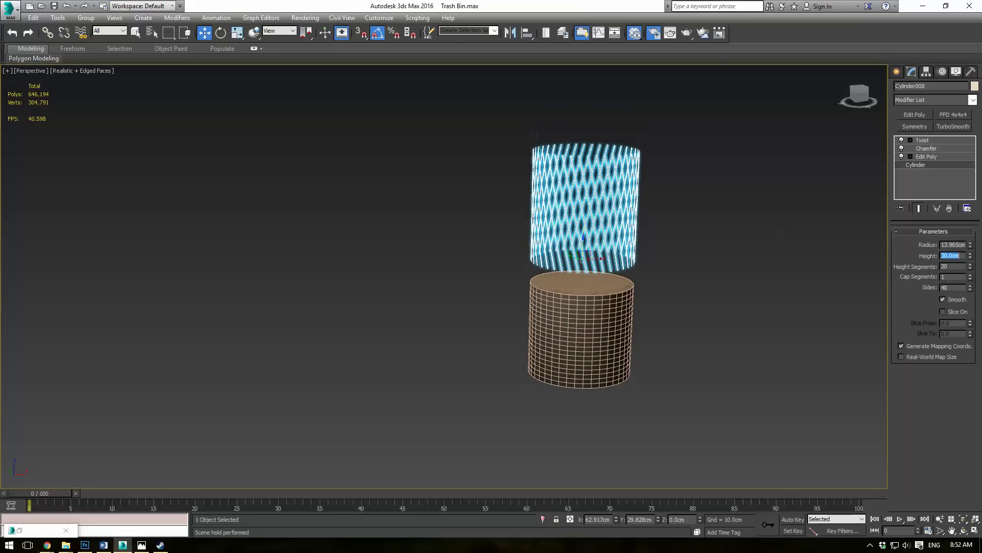
Step: Add a Shell modifier above the Twist to give the strips thickness
{"action": "scroll", "coordinate": [675, 246], "scroll_direction": "up", "scroll_amount": 6}
{"action": "middle_click_drag", "start_coordinate": [678, 216], "coordinate": [732, 245], "text": "alt"}
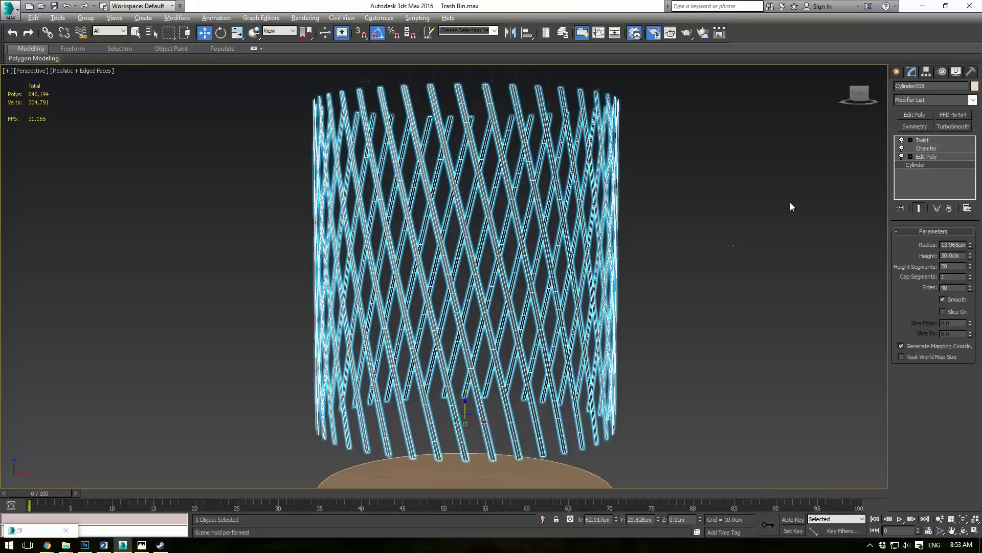
{"action": "left_click", "coordinate": [921, 155]}
{"action": "left_click", "coordinate": [922, 140]}
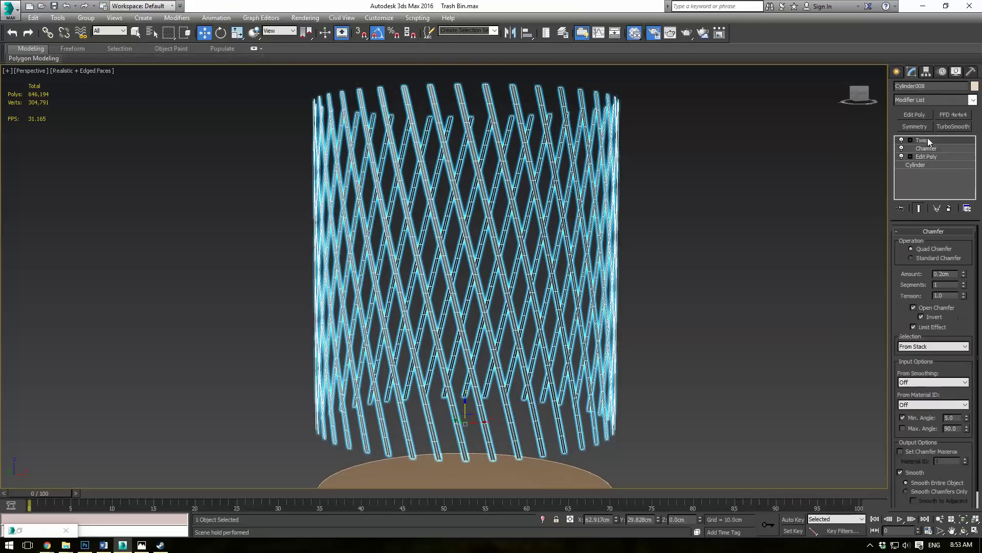
{"action": "middle_click_drag", "start_coordinate": [728, 176], "coordinate": [781, 174], "text": "alt"}
{"action": "left_click", "coordinate": [973, 101]}
{"action": "type", "text": "sh"}
{"action": "key", "text": "Return"}
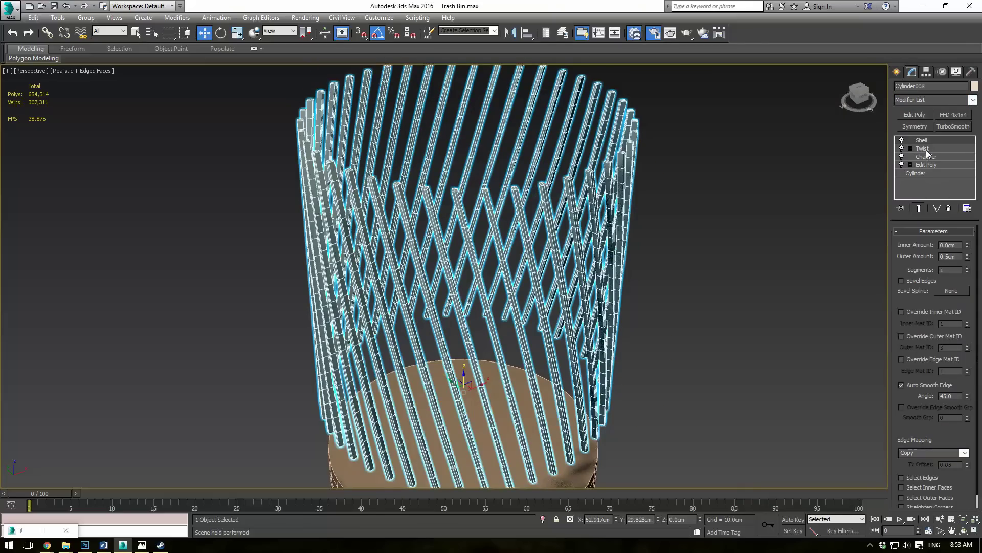
Step: Set the Shell modifier's outer amount to 0.2 cm to thin the twisted strips
{"action": "left_click", "coordinate": [923, 148]}
{"action": "left_click", "coordinate": [925, 157]}
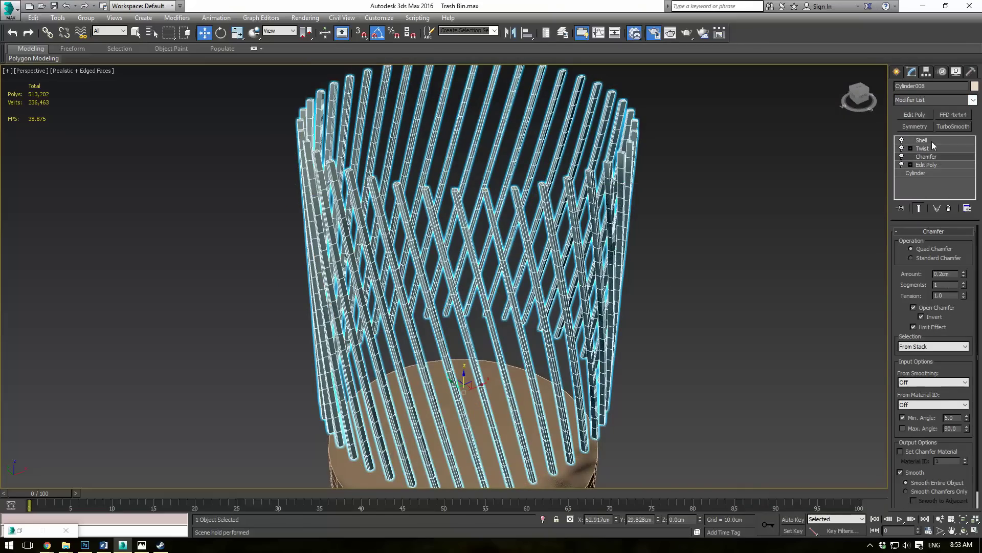
{"action": "left_click", "coordinate": [931, 140]}
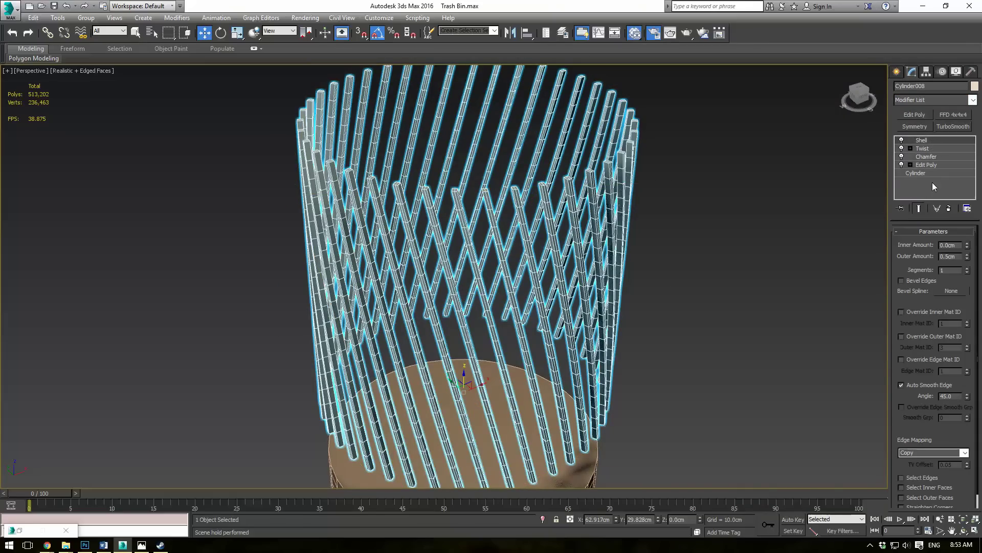
{"action": "double_click", "coordinate": [960, 256]}
{"action": "type", "text": "0.2"}
{"action": "key", "text": "Return"}
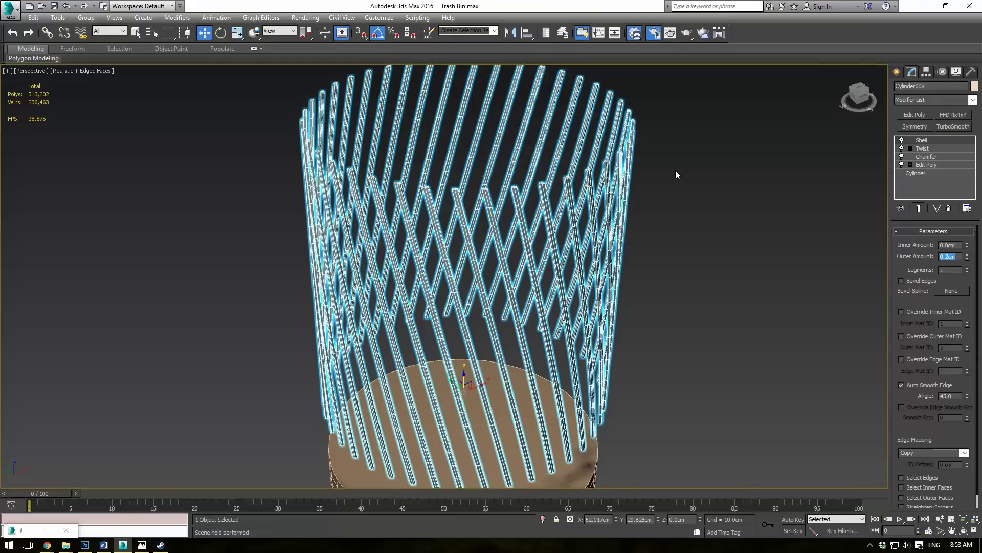
Step: Add a TurboSmooth modifier on top of the strips' stack with 1 iteration
{"action": "left_click", "coordinate": [972, 101]}
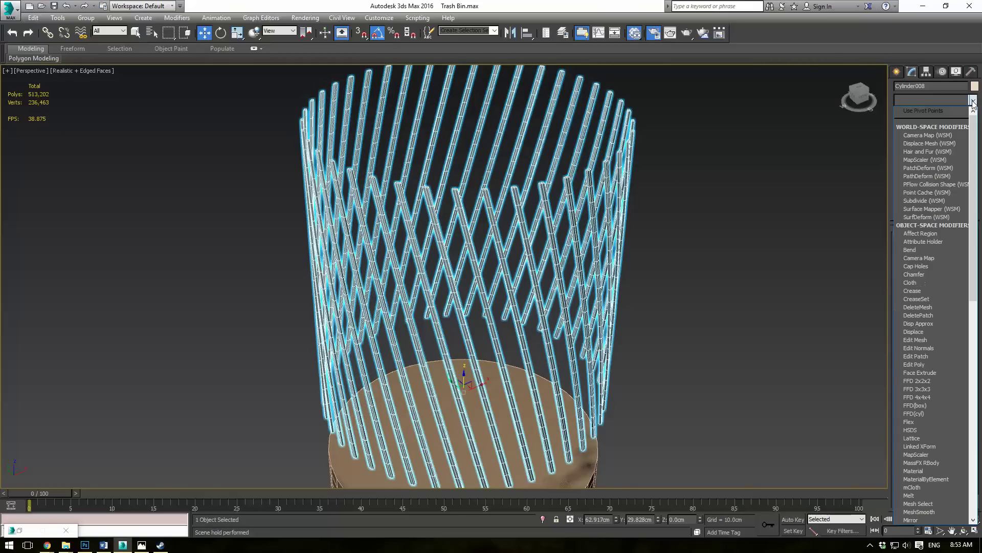
{"action": "type", "text": "tu"}
{"action": "key", "text": "Return"}
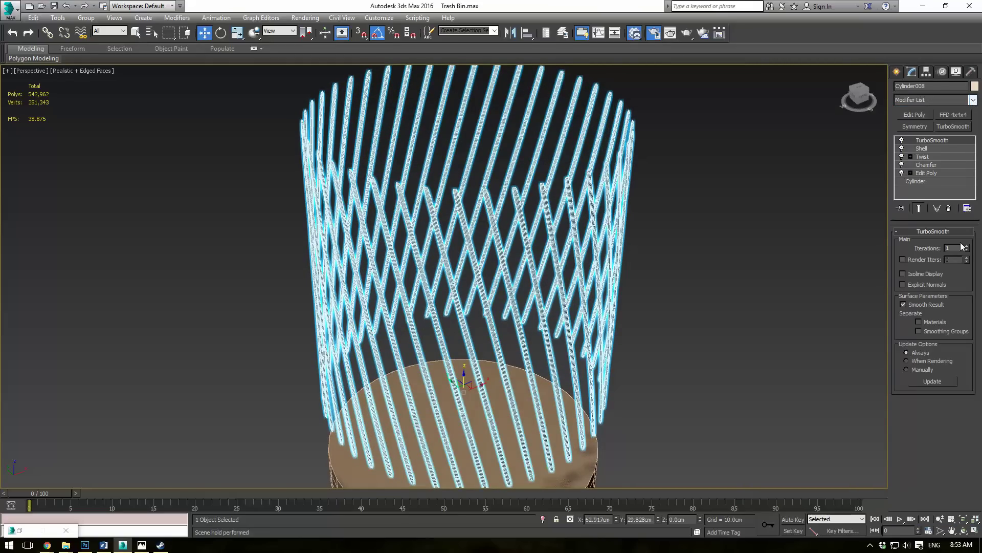
{"action": "left_click", "coordinate": [742, 220]}
{"action": "mouse_move", "coordinate": [706, 226]}
{"action": "middle_mouse_down", "text": "alt"}
{"action": "mouse_move", "coordinate": [722, 201]}
{"action": "mouse_move", "coordinate": [716, 214]}
{"action": "middle_mouse_up", "text": "alt"}
{"action": "scroll", "coordinate": [688, 312], "scroll_direction": "down", "scroll_amount": 3}
{"action": "middle_click_drag", "start_coordinate": [680, 324], "coordinate": [719, 173]}
{"action": "left_click_drag", "start_coordinate": [760, 117], "coordinate": [517, 219]}
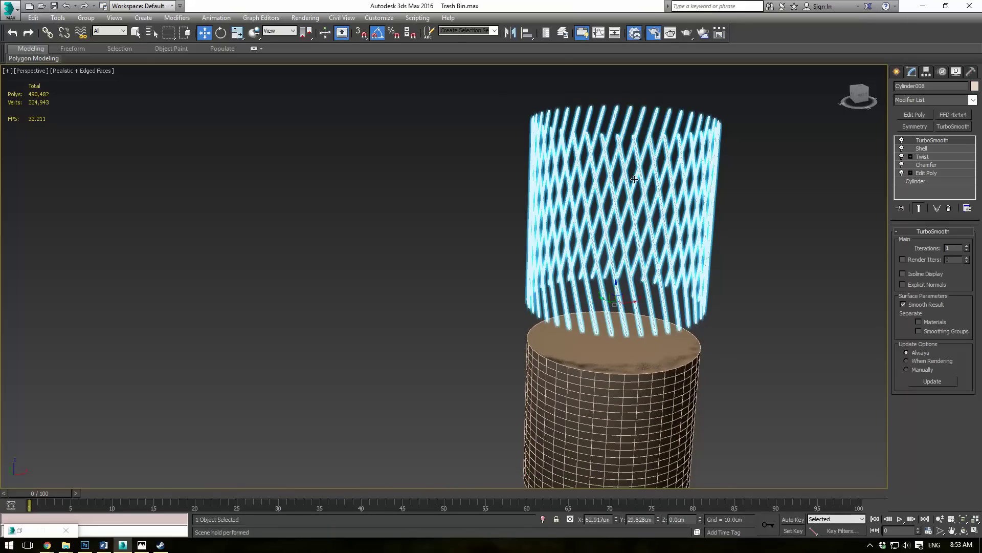
Step: Clone the twisted strips in place as an instance
{"action": "right_click", "coordinate": [634, 180]}
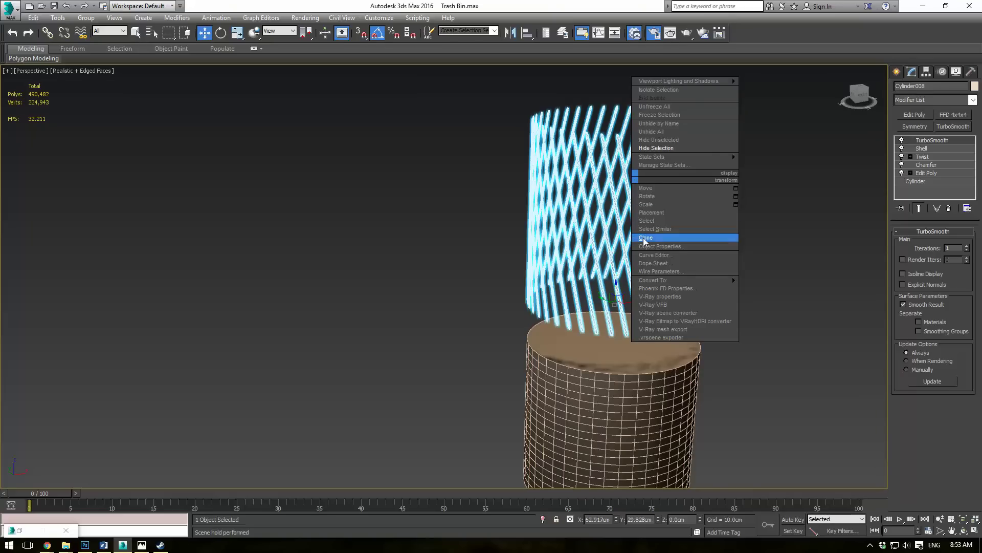
{"action": "left_click", "coordinate": [660, 231]}
{"action": "left_click", "coordinate": [463, 312]}
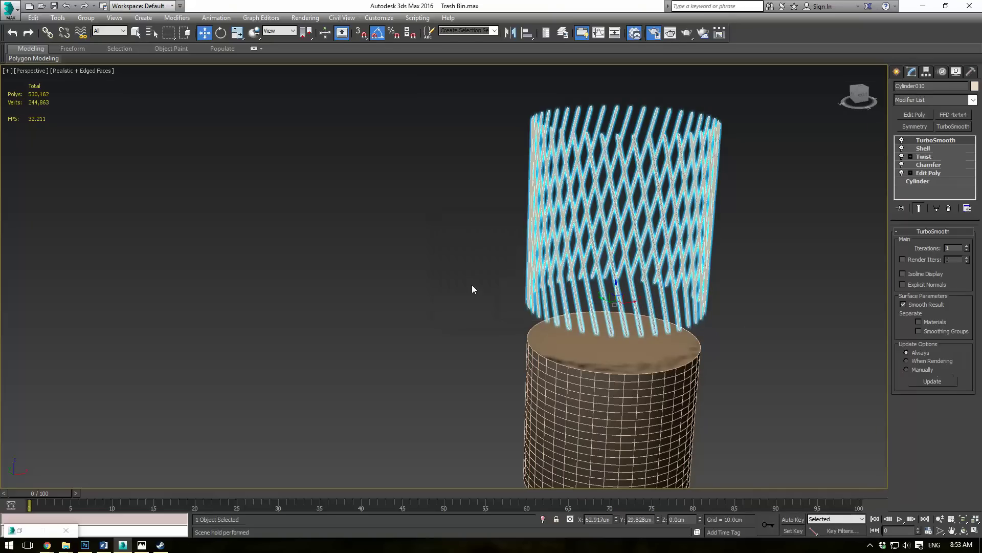
Step: Mirror the cloned strips across the X axis with no further clone, forming a crossed mesh
{"action": "left_click", "coordinate": [510, 32]}
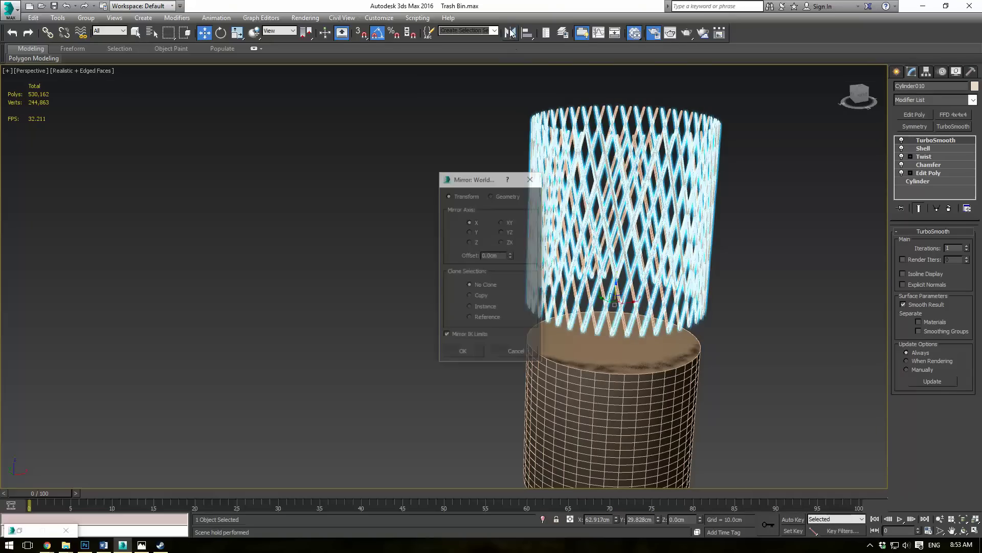
{"action": "left_click", "coordinate": [479, 351]}
{"action": "left_click", "coordinate": [756, 260]}
{"action": "middle_click_drag", "start_coordinate": [757, 260], "coordinate": [750, 171], "text": "alt"}
{"action": "middle_click_drag", "start_coordinate": [683, 297], "coordinate": [739, 327], "text": "alt"}
{"action": "scroll", "coordinate": [752, 220], "scroll_direction": "up", "scroll_amount": 6}
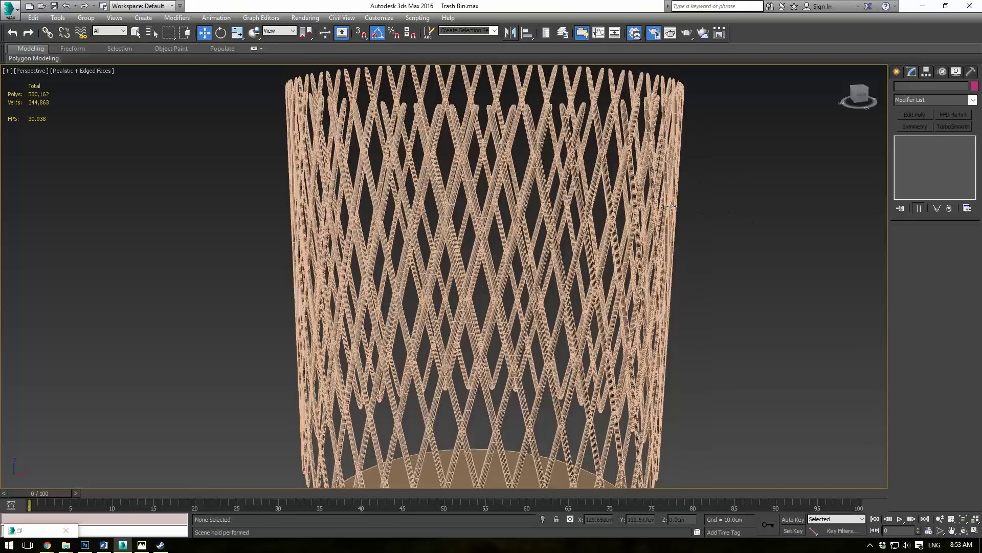
Step: Set the Twist angle of the instanced mesh strips to 45
{"action": "left_click", "coordinate": [536, 163]}
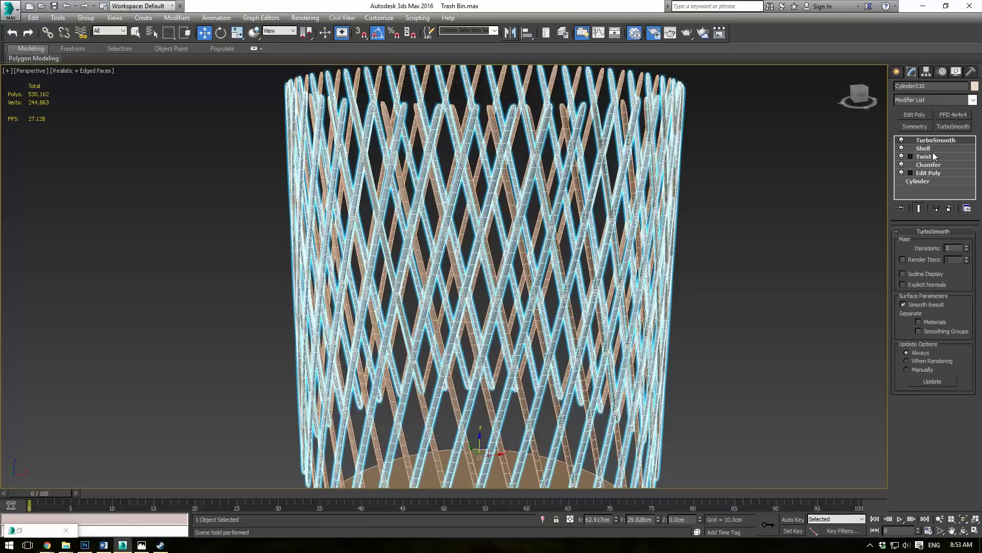
{"action": "left_click", "coordinate": [929, 156]}
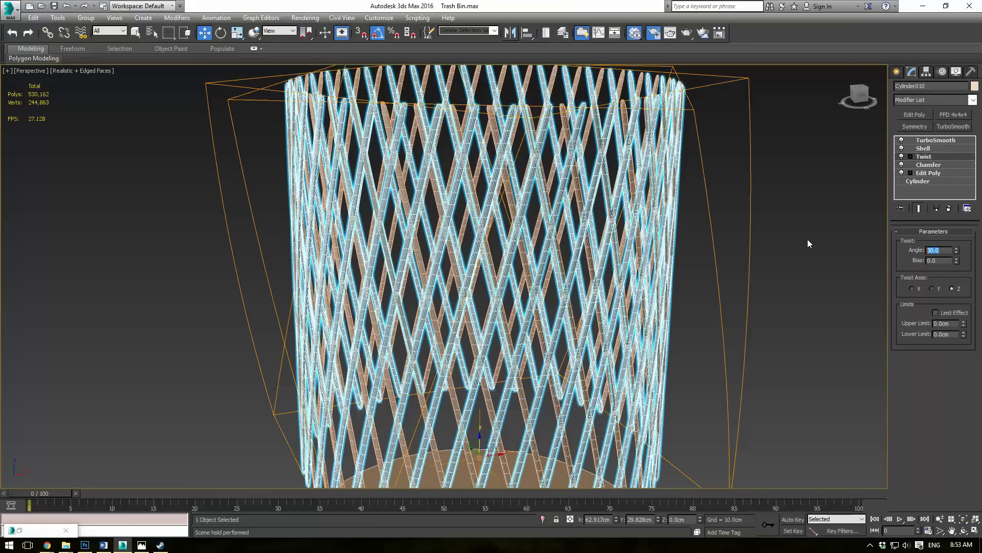
{"action": "type", "text": "45"}
{"action": "key", "text": "Return"}
{"action": "middle_click_drag", "start_coordinate": [710, 276], "coordinate": [745, 235], "text": "alt"}
{"action": "scroll", "coordinate": [707, 243], "scroll_direction": "down", "scroll_amount": 3}
{"action": "left_click", "coordinate": [946, 143]}
{"action": "left_click", "coordinate": [785, 173]}
{"action": "scroll", "coordinate": [785, 176], "scroll_direction": "down", "scroll_amount": 2}
{"action": "middle_click_drag", "start_coordinate": [778, 185], "coordinate": [765, 319], "text": "alt"}
{"action": "middle_click_drag", "start_coordinate": [778, 285], "coordinate": [675, 287]}
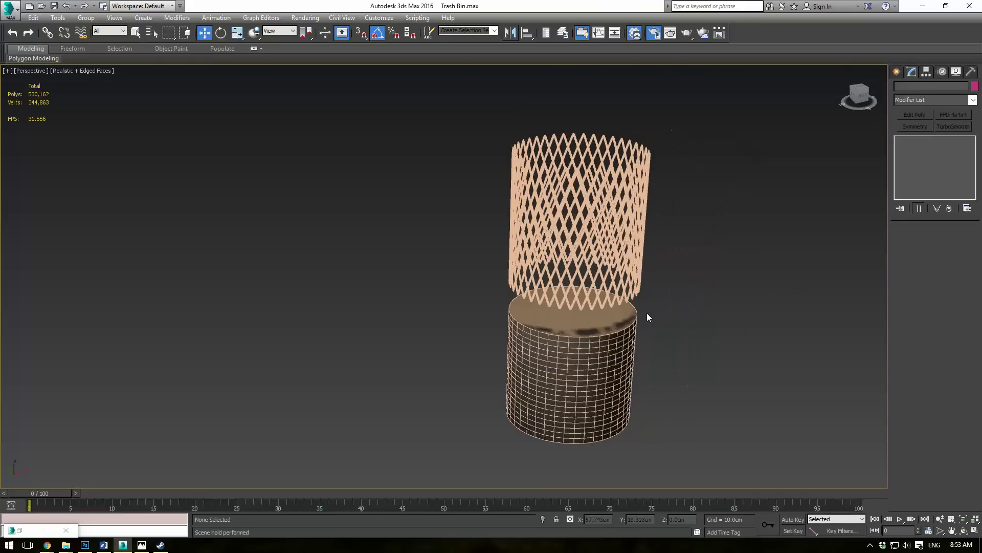
Step: Reduce the solid cylinder to 1 height segment and a height of 0.76 cm, and place it at the mesh's lower end
{"action": "left_click", "coordinate": [604, 342]}
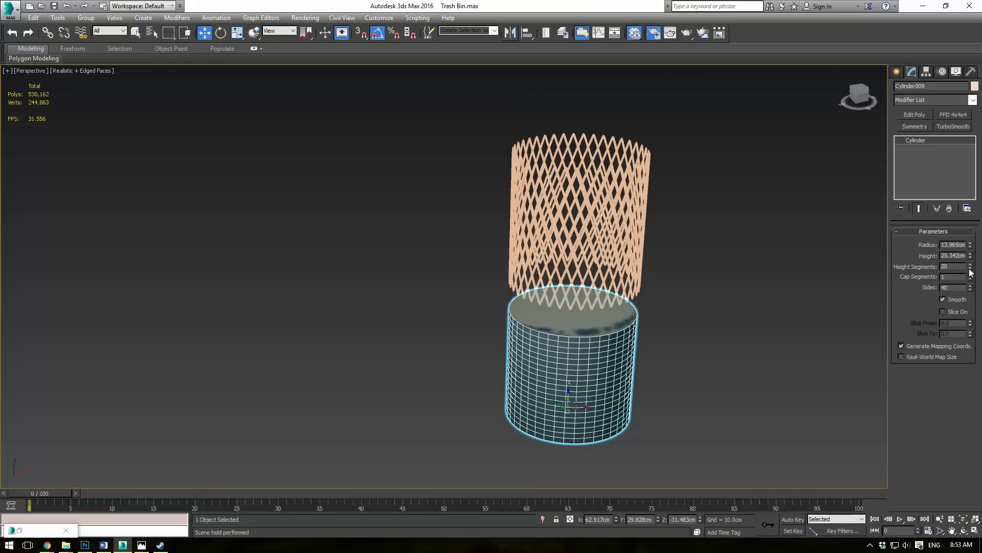
{"action": "left_click_drag", "start_coordinate": [969, 269], "coordinate": [947, 416]}
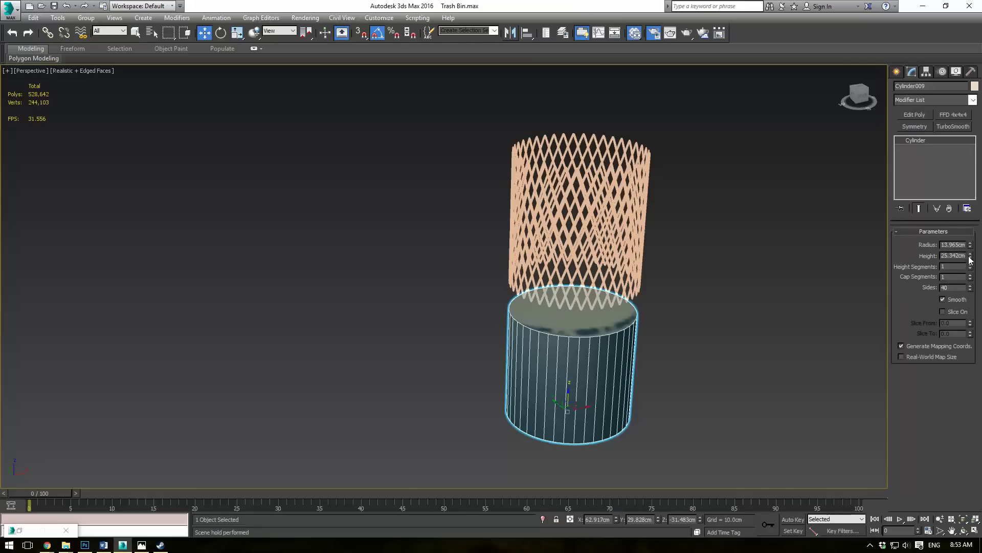
{"action": "left_click_drag", "start_coordinate": [971, 260], "coordinate": [569, 269]}
{"action": "scroll", "coordinate": [616, 313], "scroll_direction": "up", "scroll_amount": 5}
{"action": "scroll", "coordinate": [616, 314], "scroll_direction": "up", "scroll_amount": 3}
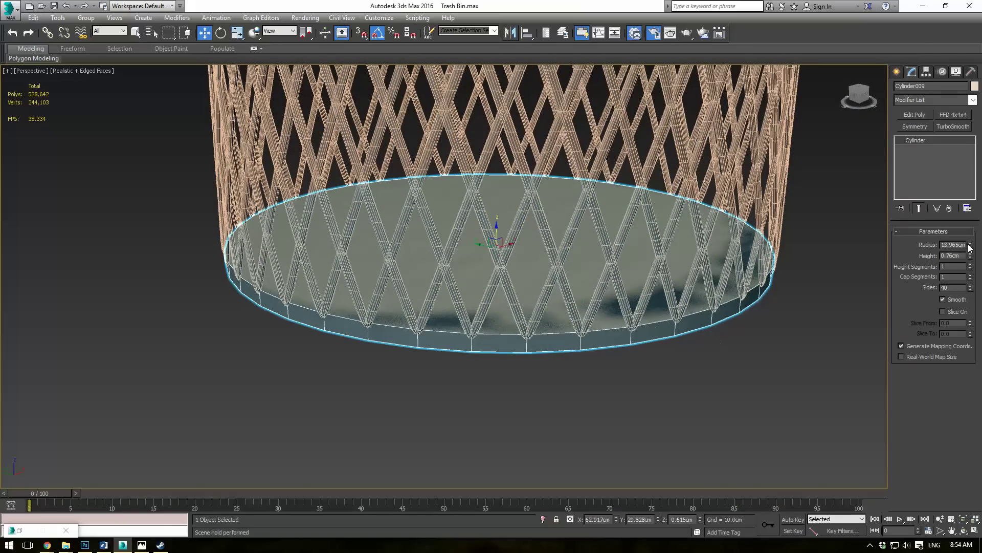
{"action": "left_click", "coordinate": [971, 243]}
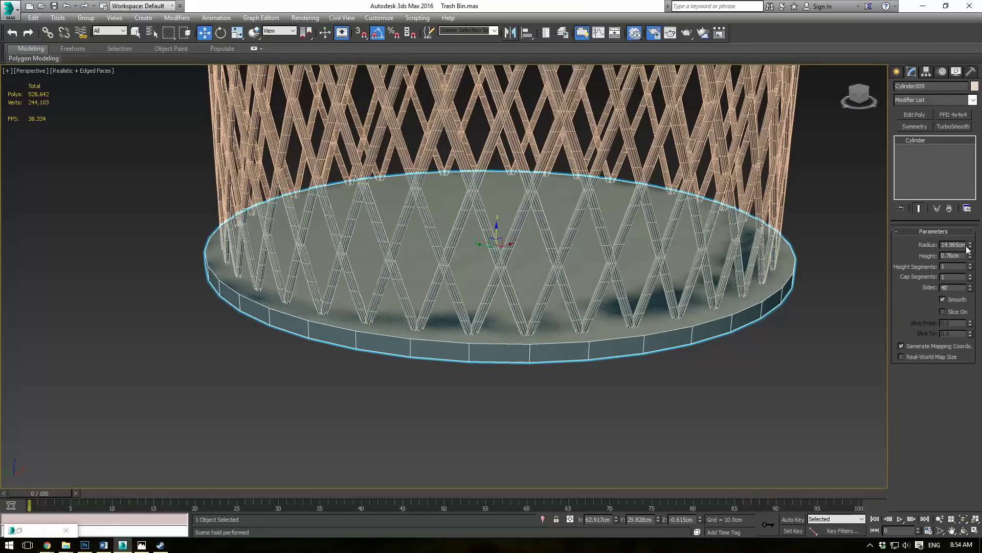
{"action": "left_click", "coordinate": [970, 247]}
Step: Convert the base disc to Editable Poly and select its top polygon
{"action": "right_click", "coordinate": [903, 180]}
{"action": "left_click", "coordinate": [920, 192]}
{"action": "left_click", "coordinate": [944, 242]}
{"action": "left_click", "coordinate": [673, 260]}
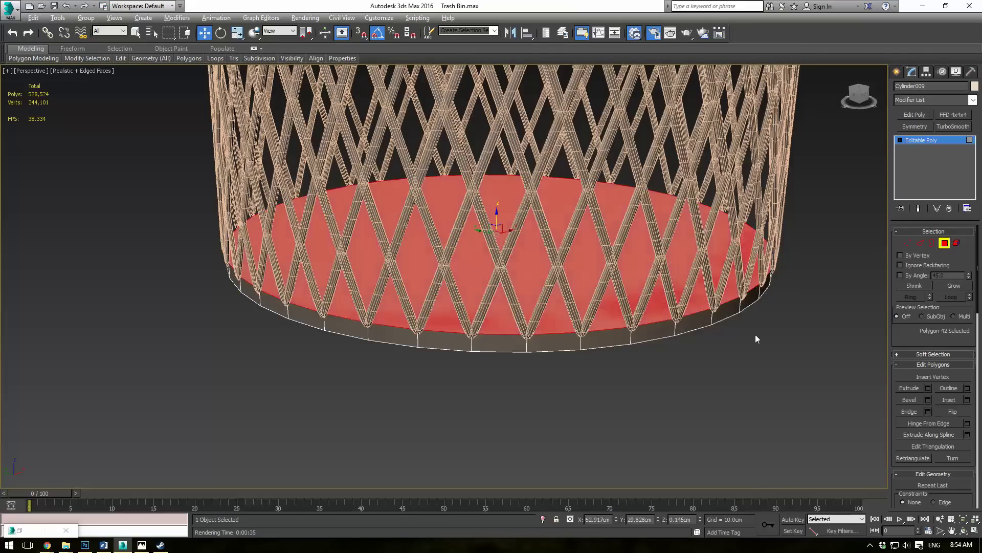
Step: Add the bottom cap to the polygon selection and scale both caps slightly outward to meet the mesh
{"action": "middle_click_drag", "start_coordinate": [753, 329], "coordinate": [746, 303], "text": "alt"}
{"action": "left_click", "coordinate": [690, 244], "text": "ctrl"}
{"action": "middle_click_drag", "start_coordinate": [702, 252], "coordinate": [712, 283], "text": "alt"}
{"action": "key", "text": "r"}
{"action": "left_click_drag", "start_coordinate": [495, 250], "coordinate": [498, 254]}
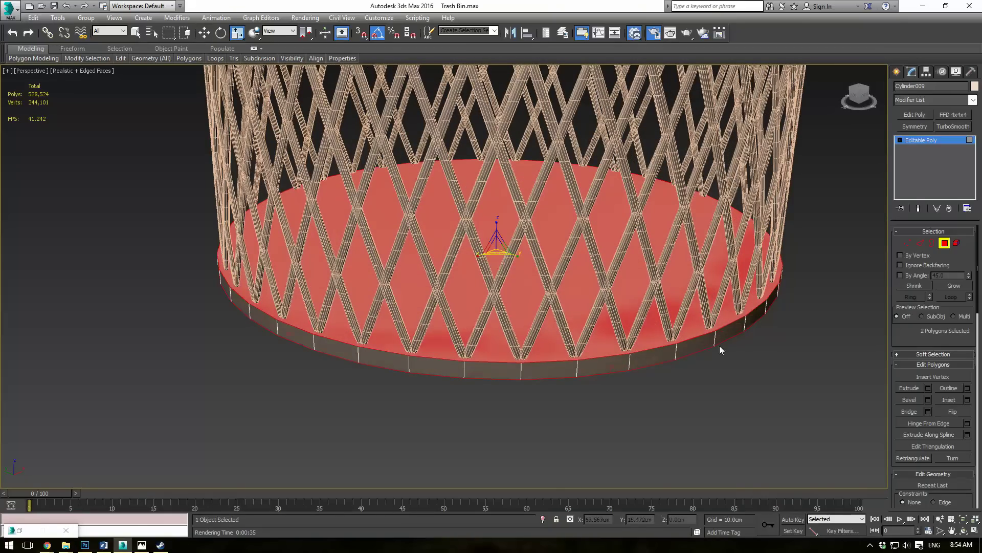
Step: Bevel the base's top polygon repeatedly to raise the wall, form a narrow rim and sink the inner floor
{"action": "left_click", "coordinate": [711, 260]}
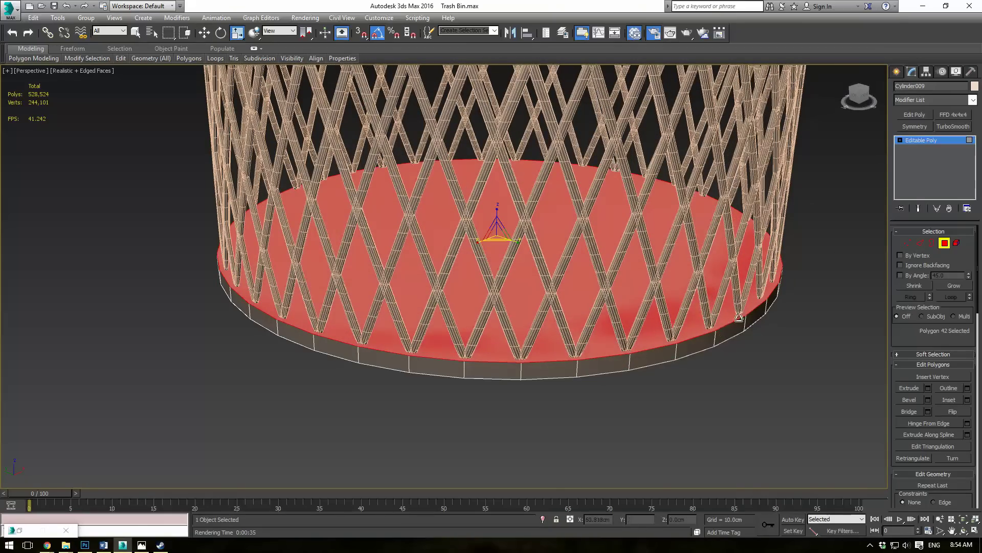
{"action": "left_click", "coordinate": [910, 399]}
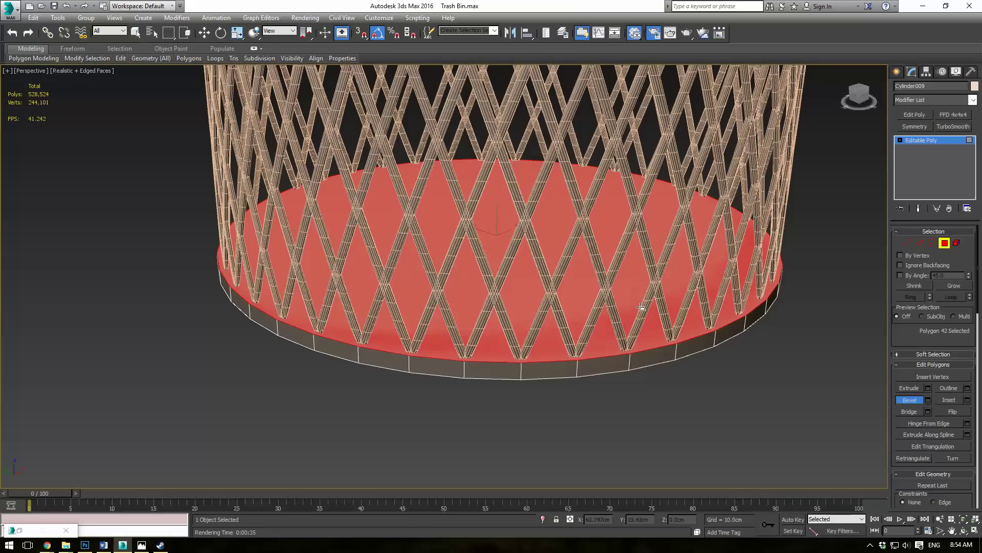
{"action": "left_click_drag", "start_coordinate": [640, 306], "coordinate": [642, 303]}
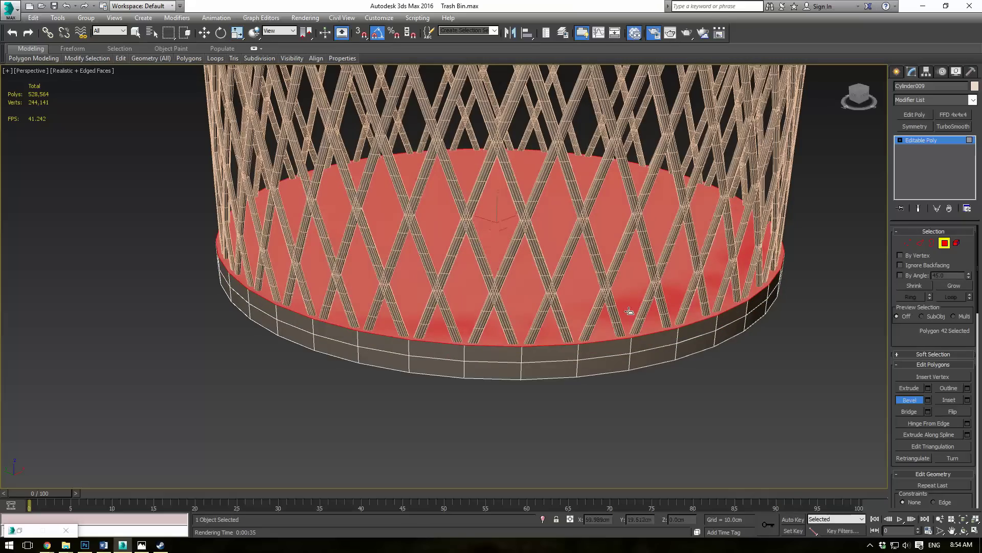
{"action": "left_click_drag", "start_coordinate": [629, 309], "coordinate": [627, 311]}
{"action": "scroll", "coordinate": [759, 316], "scroll_direction": "up", "scroll_amount": 4}
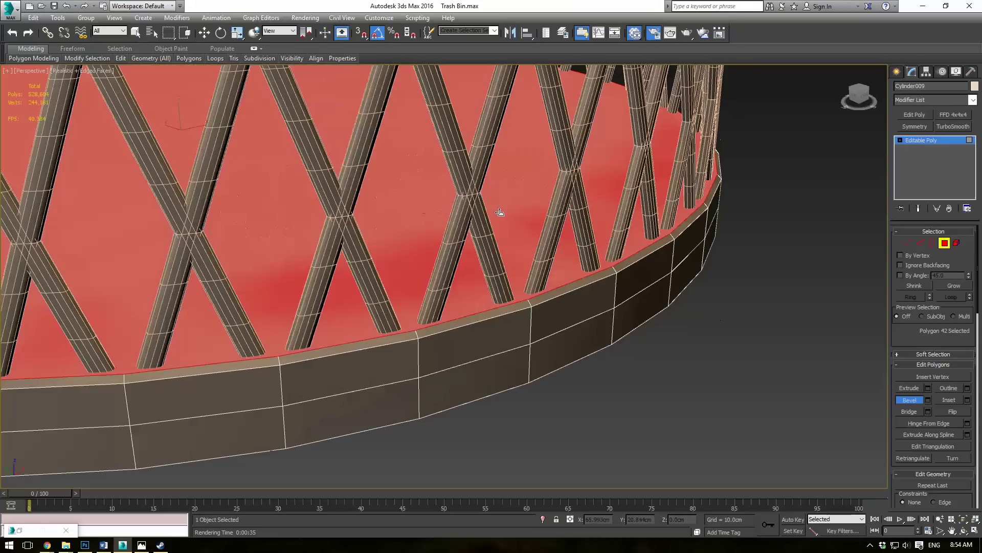
{"action": "left_click_drag", "start_coordinate": [500, 212], "coordinate": [503, 223]}
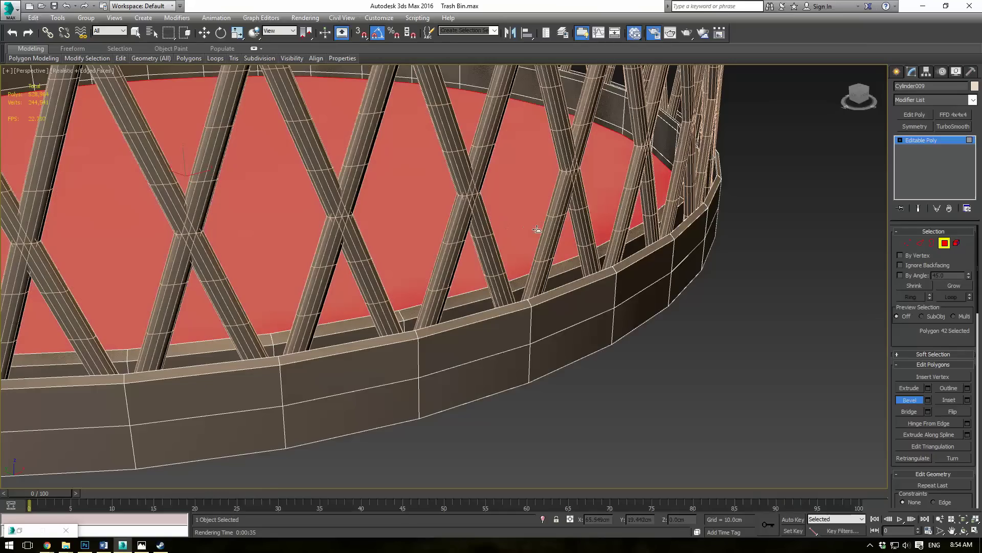
Step: Inset the base's inner floor polygon and its underside polygon toward the center
{"action": "middle_click_drag", "start_coordinate": [548, 233], "coordinate": [565, 241]}
{"action": "left_click", "coordinate": [942, 398]}
{"action": "left_click_drag", "start_coordinate": [363, 171], "coordinate": [367, 222]}
{"action": "middle_click_drag", "start_coordinate": [586, 355], "coordinate": [566, 287], "text": "alt"}
{"action": "left_click_drag", "start_coordinate": [490, 207], "coordinate": [482, 234]}
{"action": "scroll", "coordinate": [487, 228], "scroll_direction": "down", "scroll_amount": 3}
{"action": "middle_click_drag", "start_coordinate": [515, 224], "coordinate": [519, 241], "text": "alt"}
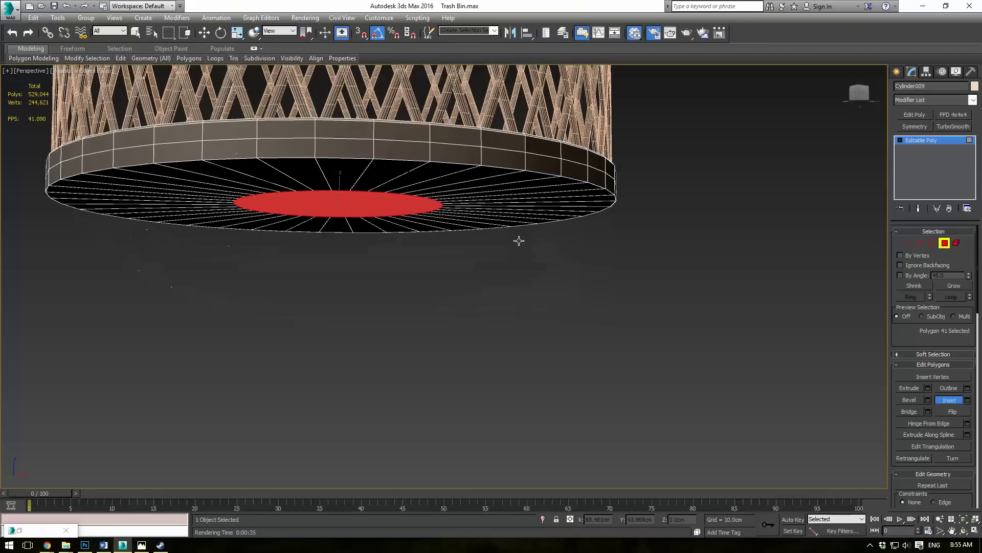
Step: Connect the ring of radial edges on the base's underside with 1 segment, pinch 40 and slide -96
{"action": "left_click", "coordinate": [920, 243]}
{"action": "left_click", "coordinate": [478, 176]}
{"action": "left_click", "coordinate": [917, 297]}
{"action": "middle_click_drag", "start_coordinate": [665, 210], "coordinate": [664, 245], "text": "alt"}
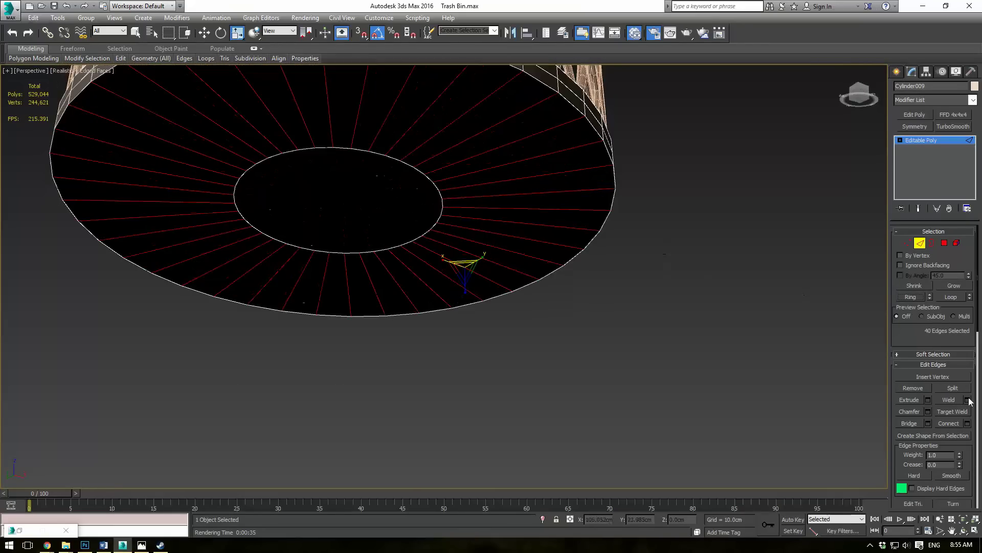
{"action": "left_click", "coordinate": [967, 424]}
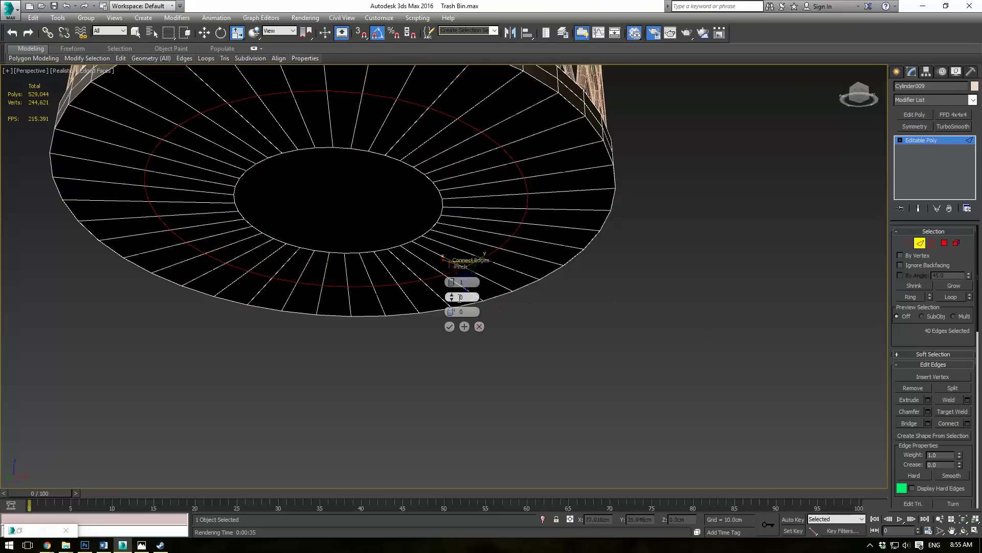
{"action": "left_click_drag", "start_coordinate": [450, 313], "coordinate": [471, 511]}
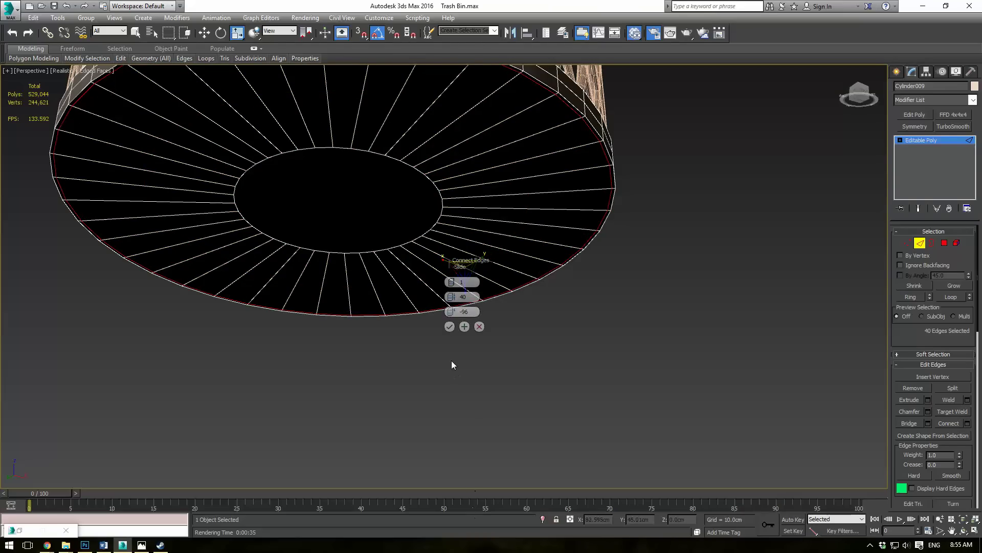
{"action": "left_click", "coordinate": [449, 327]}
Step: Connect the ring of lower vertical edges on the base's outer wall with 1 segment, pinch 40 and slide -85
{"action": "middle_click_drag", "start_coordinate": [576, 153], "coordinate": [577, 202], "text": "alt"}
{"action": "scroll", "coordinate": [578, 201], "scroll_direction": "up", "scroll_amount": 3}
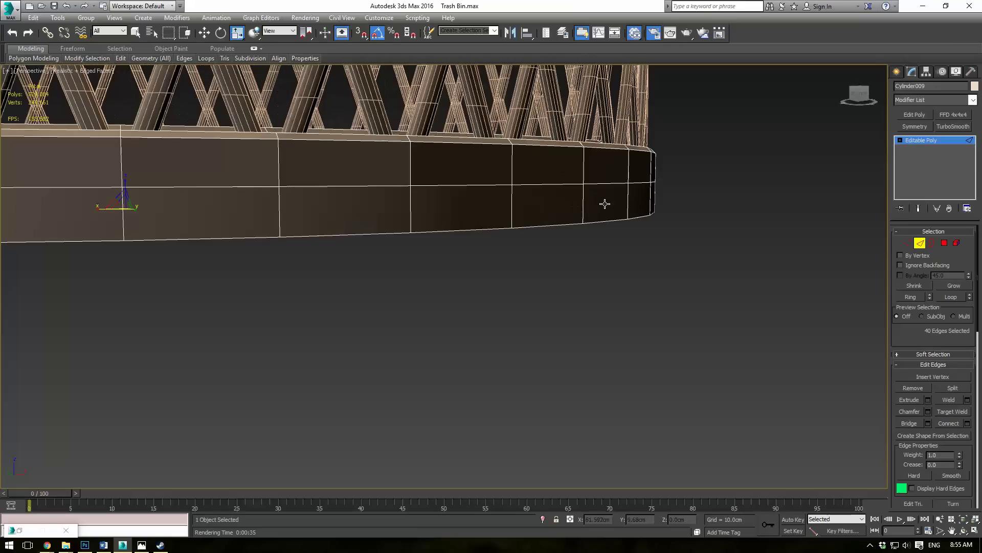
{"action": "left_click", "coordinate": [628, 168]}
{"action": "left_click", "coordinate": [624, 196]}
{"action": "left_click", "coordinate": [924, 297]}
{"action": "left_click", "coordinate": [968, 423]}
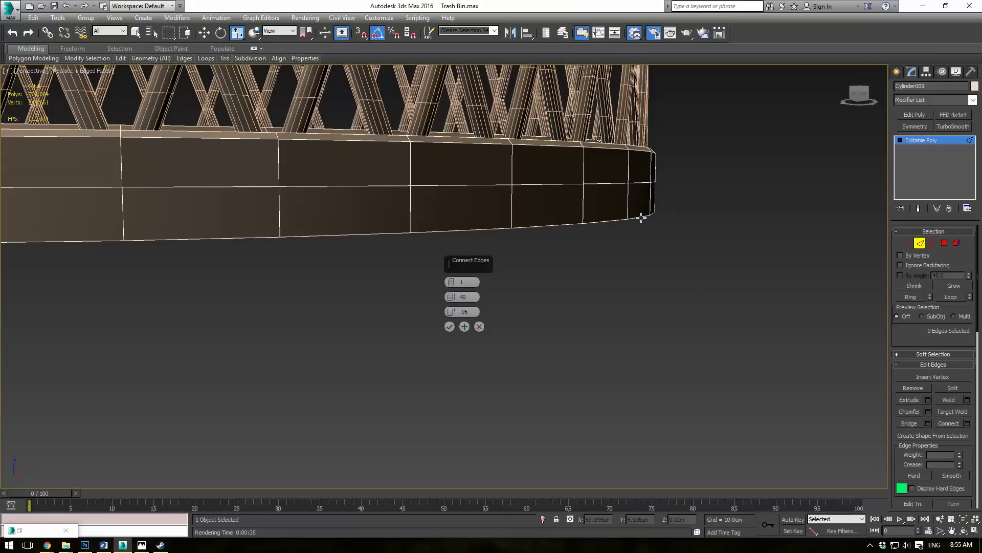
{"action": "left_click", "coordinate": [627, 203]}
{"action": "left_click", "coordinate": [913, 297]}
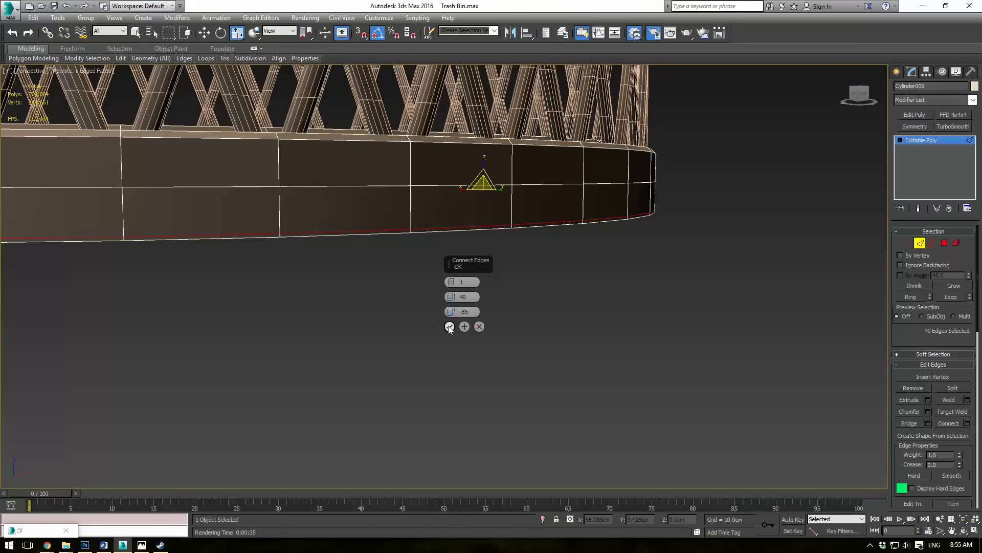
{"action": "left_click", "coordinate": [449, 327]}
{"action": "middle_click_drag", "start_coordinate": [449, 325], "coordinate": [589, 265], "text": "alt"}
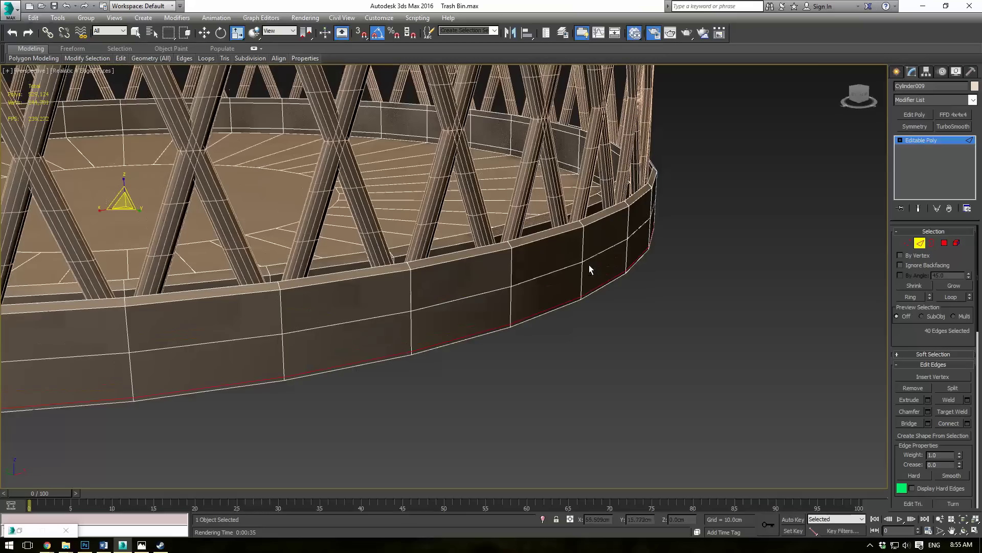
Step: Add a TurboSmooth modifier with 2 iterations to the base and deselect it
{"action": "left_click", "coordinate": [927, 143]}
{"action": "left_click", "coordinate": [973, 101]}
{"action": "type", "text": "tu"}
{"action": "key", "text": "Return"}
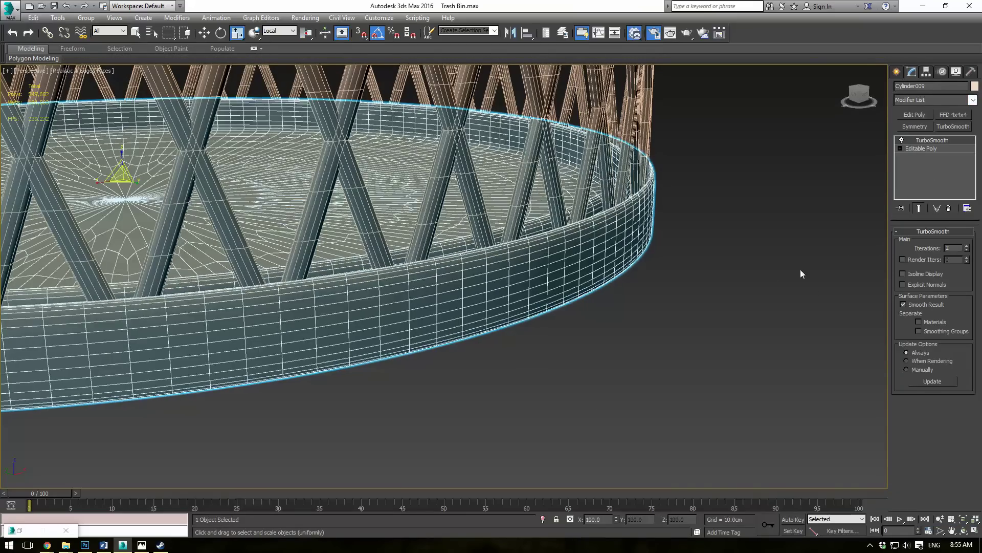
{"action": "left_click", "coordinate": [707, 251]}
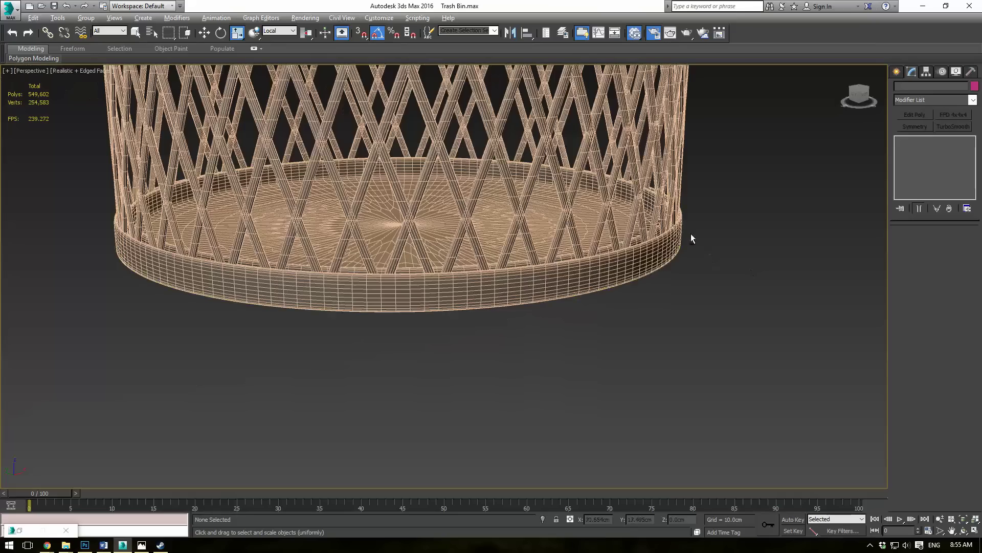
{"action": "middle_click_drag", "start_coordinate": [691, 233], "coordinate": [527, 397], "text": "alt"}
{"action": "scroll", "coordinate": [707, 238], "scroll_direction": "down", "scroll_amount": 3}
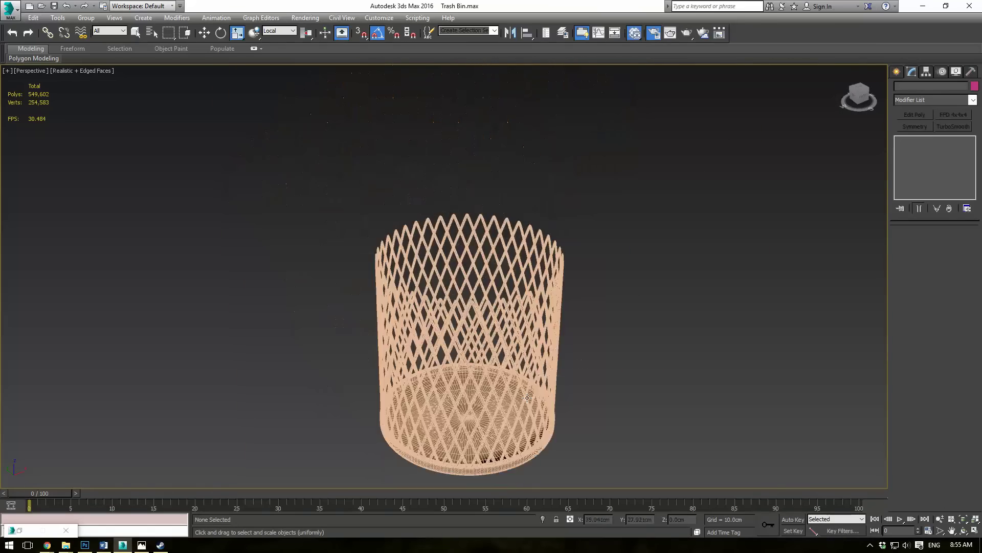
Step: Copy the smoothed base vertically and place the copy at the top of the mesh
{"action": "left_click", "coordinate": [520, 459]}
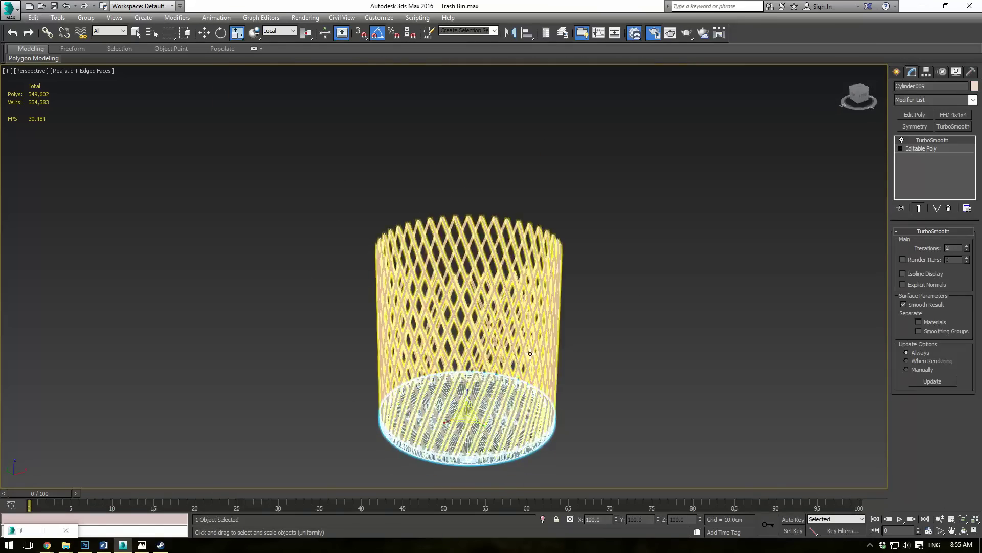
{"action": "key", "text": "w"}
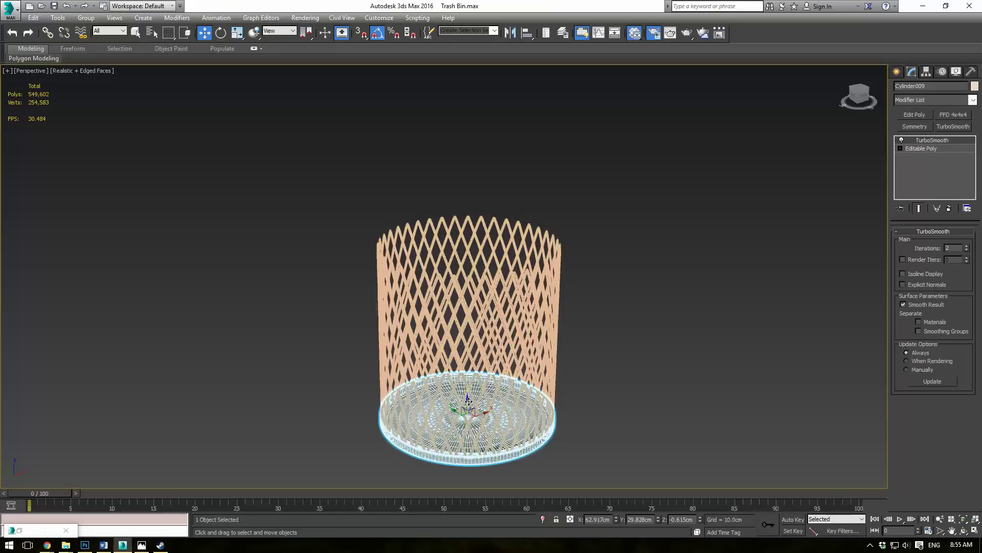
{"action": "left_click_drag", "start_coordinate": [469, 401], "coordinate": [468, 205], "text": "shift"}
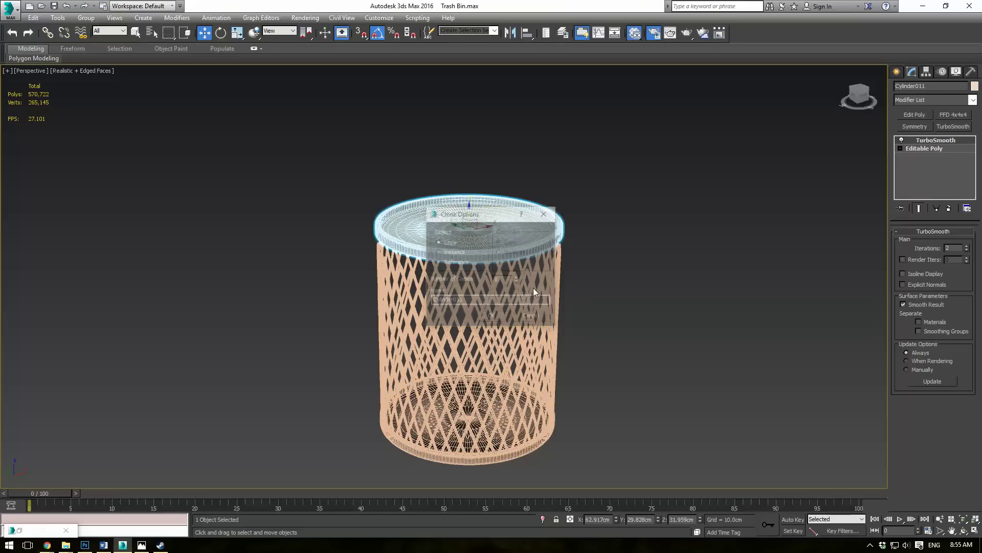
{"action": "left_click", "coordinate": [491, 317]}
Step: Grow a polygon selection from the copied disc's center to its inner rim and delete the selected polygons
{"action": "left_click", "coordinate": [925, 149]}
{"action": "scroll", "coordinate": [648, 217], "scroll_direction": "up", "scroll_amount": 3}
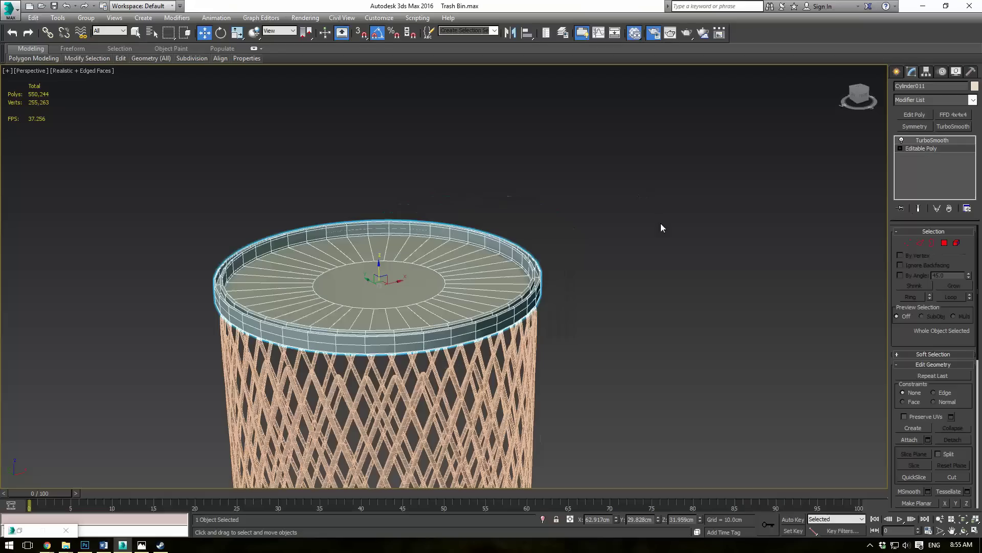
{"action": "left_click", "coordinate": [944, 244]}
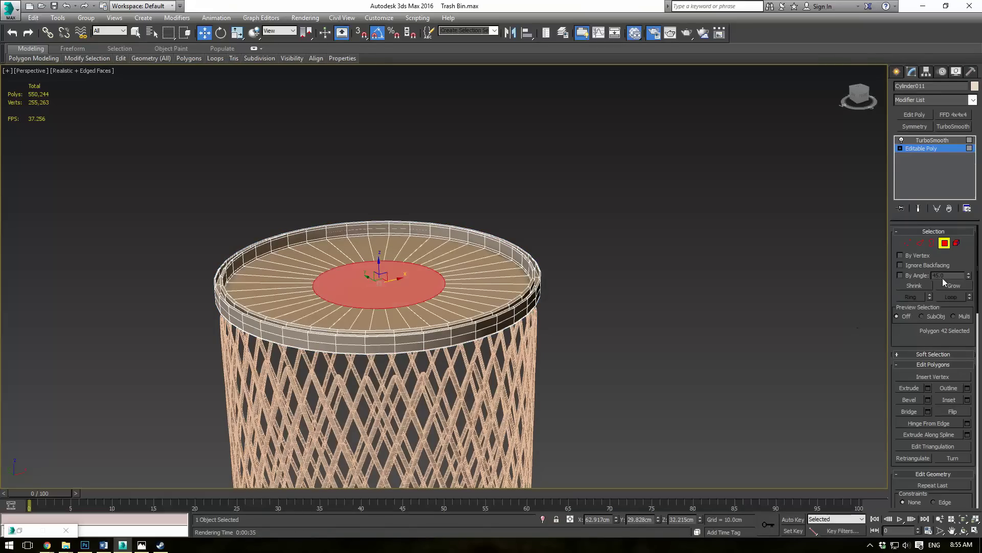
{"action": "left_click", "coordinate": [953, 286]}
{"action": "left_click", "coordinate": [952, 286]}
{"action": "left_click", "coordinate": [952, 286]}
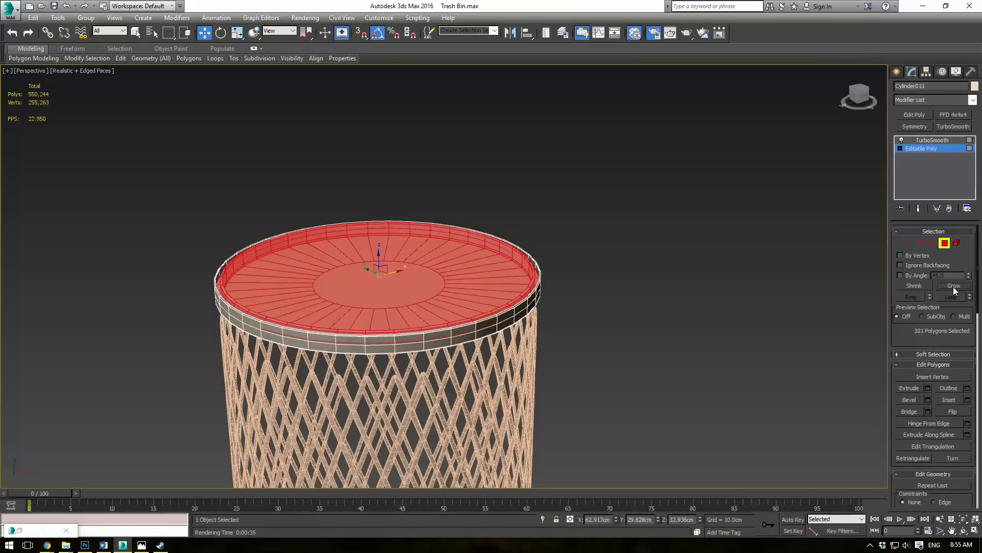
{"action": "left_click", "coordinate": [954, 286]}
{"action": "middle_click_drag", "start_coordinate": [723, 310], "coordinate": [456, 252]}
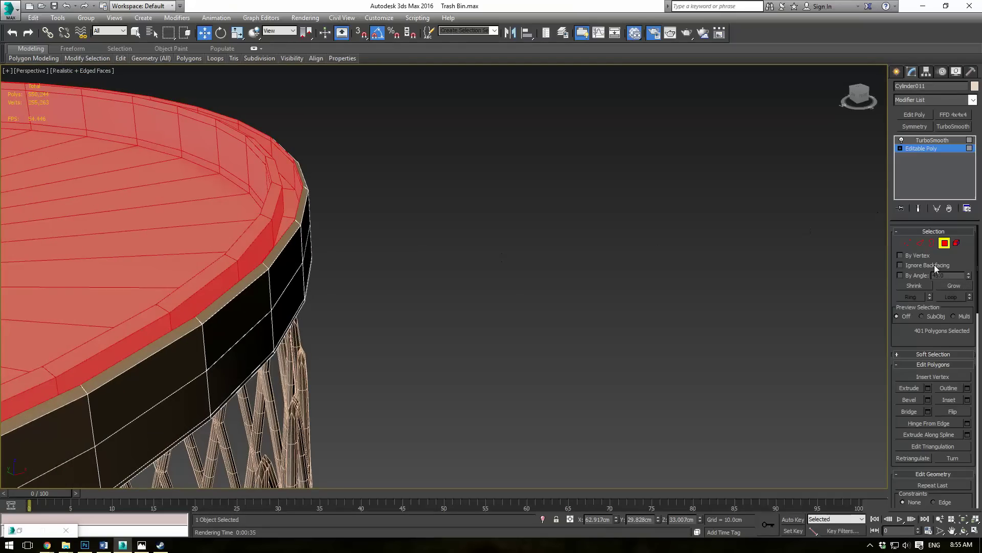
{"action": "key", "text": "Delete"}
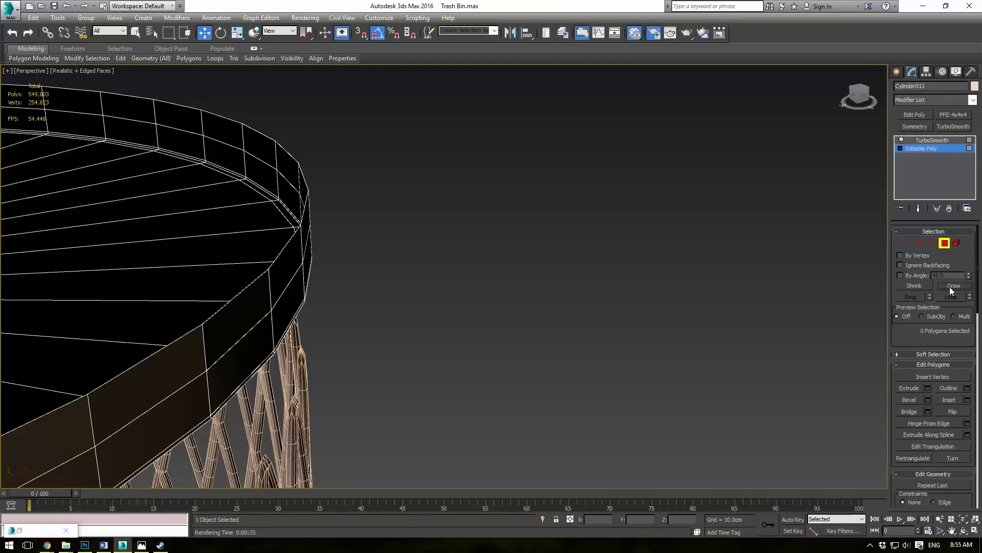
Step: Select the underside polygons of the copied disc and delete them, leaving only the outer band
{"action": "middle_click_drag", "start_coordinate": [496, 300], "coordinate": [309, 258], "text": "alt"}
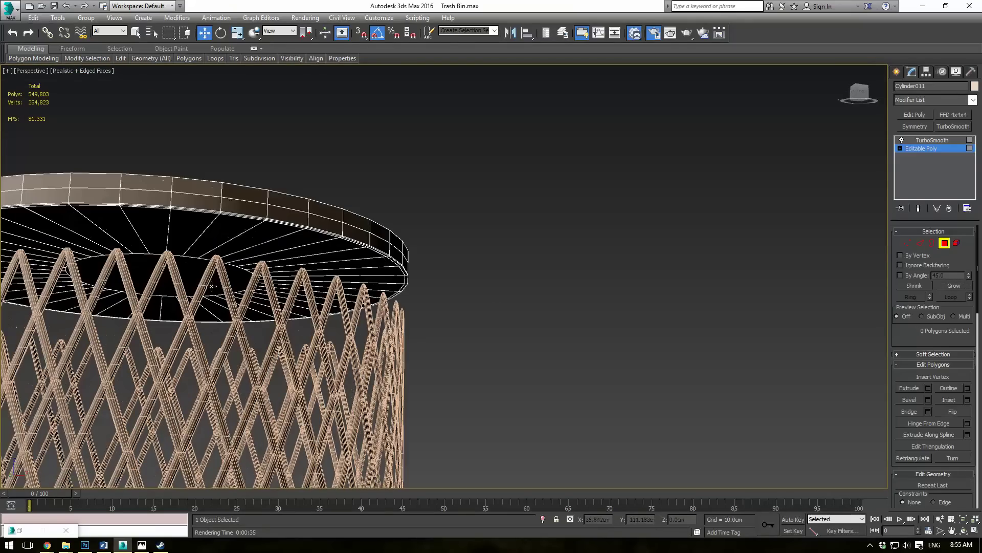
{"action": "left_click", "coordinate": [212, 286]}
{"action": "left_click", "coordinate": [955, 286]}
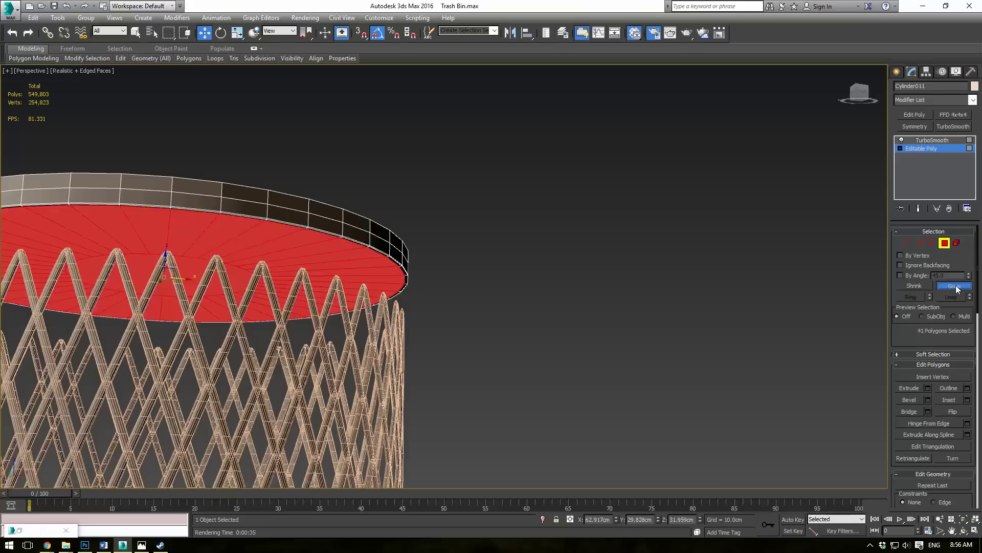
{"action": "key", "text": "Delete"}
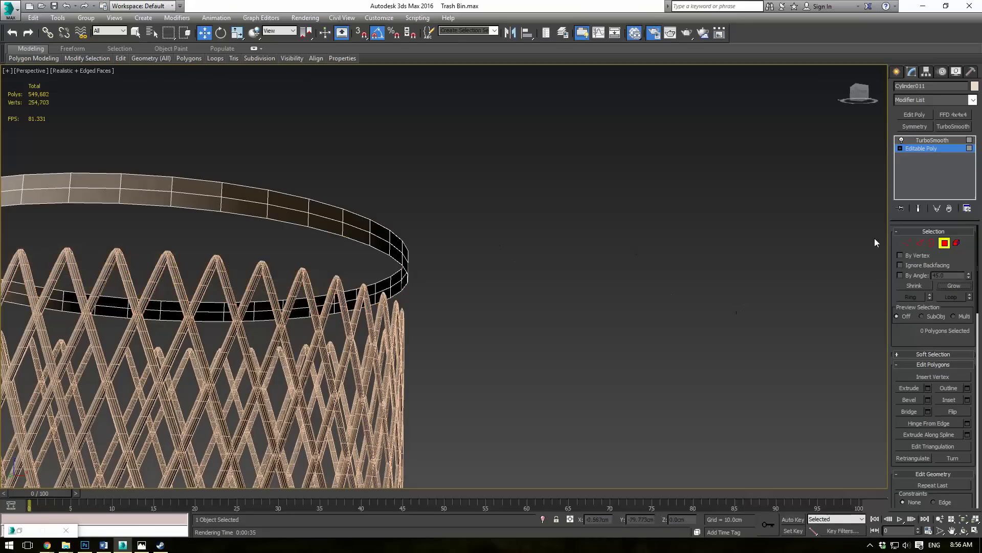
Step: Cap the lower and upper open borders of the band
{"action": "left_click", "coordinate": [932, 244]}
{"action": "left_click", "coordinate": [330, 229]}
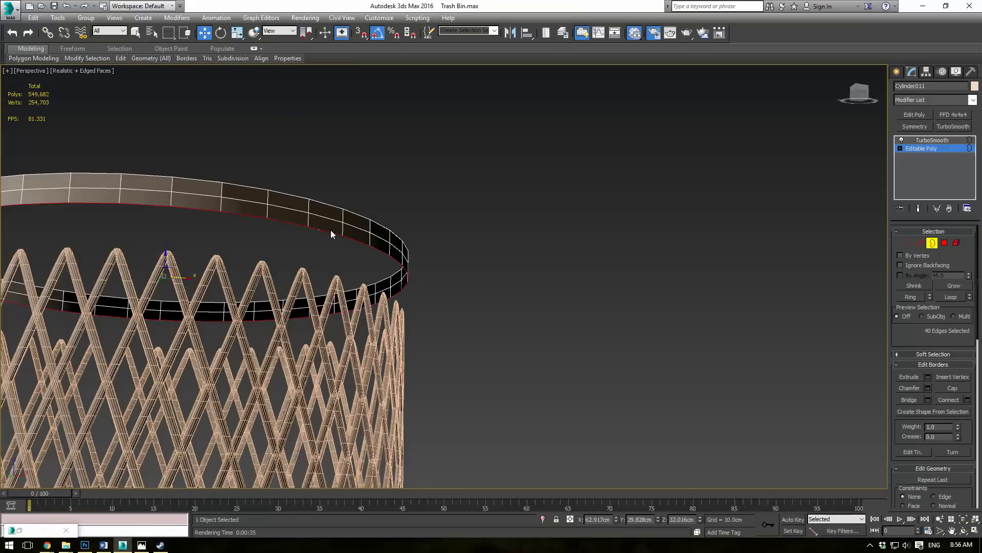
{"action": "left_click", "coordinate": [947, 390]}
{"action": "middle_click_drag", "start_coordinate": [511, 190], "coordinate": [511, 209], "text": "alt"}
{"action": "middle_click_drag", "start_coordinate": [388, 217], "coordinate": [397, 241], "text": "alt"}
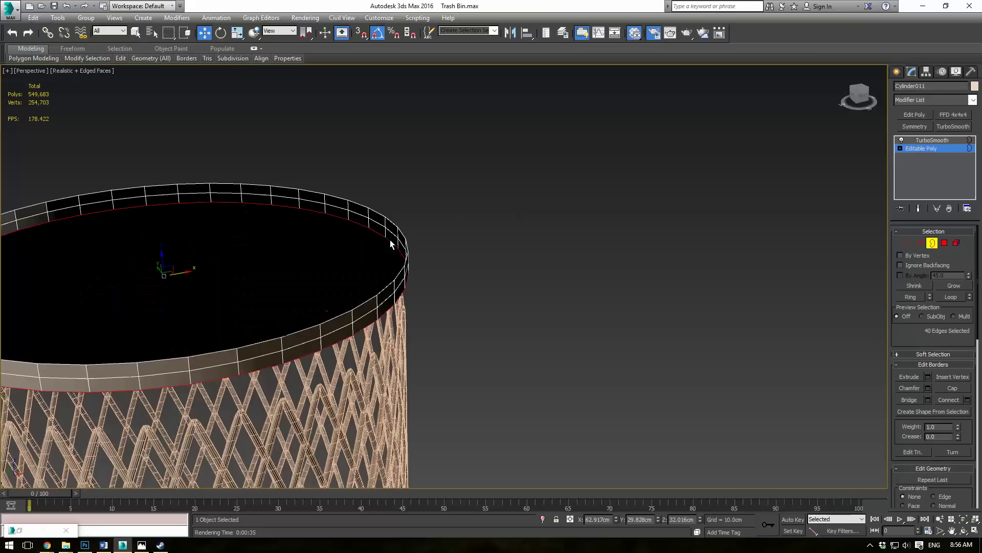
{"action": "left_click", "coordinate": [400, 233]}
{"action": "left_click", "coordinate": [952, 388]}
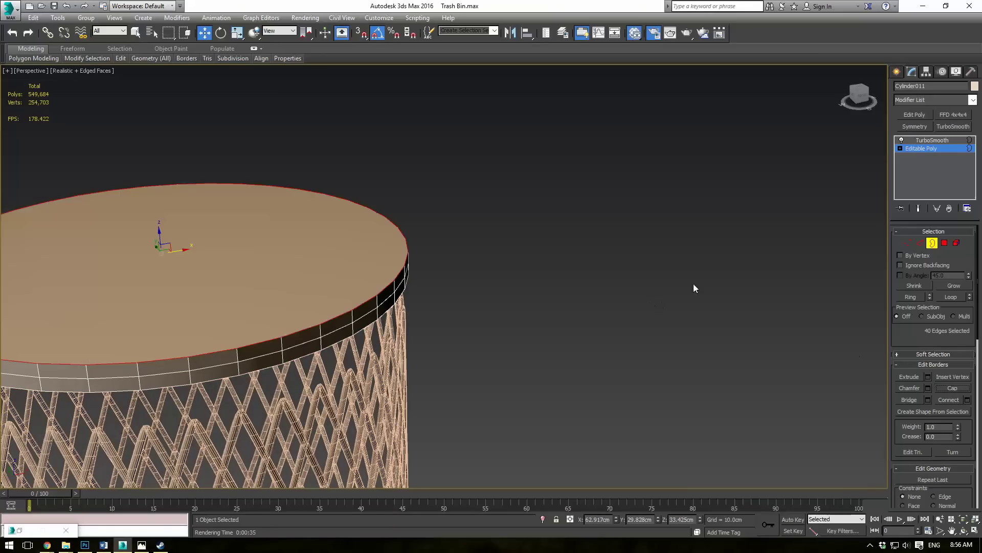
Step: Select the band's upper and lower cap polygons and inset both slightly to define the rim's thickness
{"action": "left_click", "coordinate": [935, 149]}
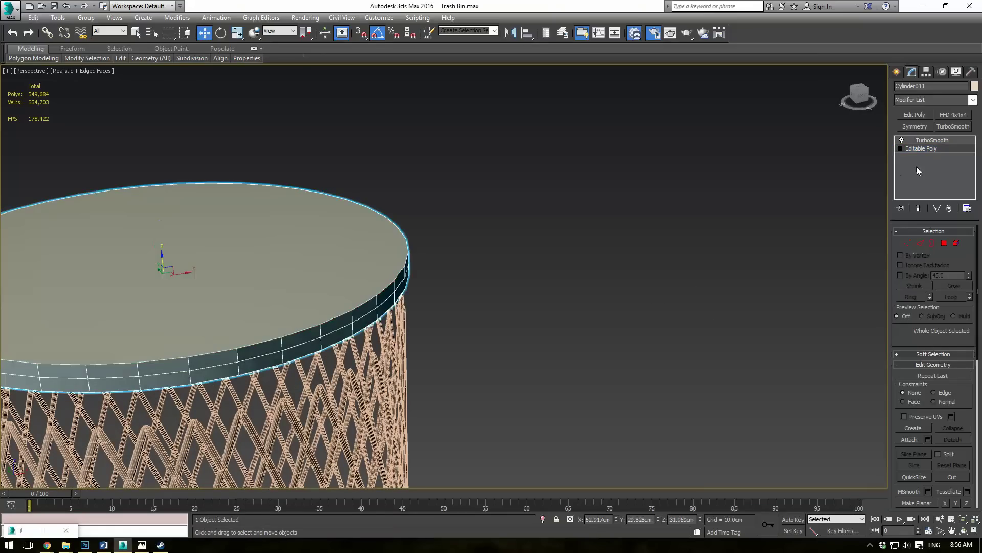
{"action": "left_click", "coordinate": [944, 243]}
{"action": "left_click", "coordinate": [314, 247]}
{"action": "middle_click_drag", "start_coordinate": [460, 321], "coordinate": [470, 259], "text": "alt"}
{"action": "left_click", "coordinate": [333, 255], "text": "ctrl"}
{"action": "mouse_move", "coordinate": [562, 229]}
{"action": "middle_mouse_down", "text": "alt"}
{"action": "mouse_move", "coordinate": [564, 254]}
{"action": "mouse_move", "coordinate": [573, 220]}
{"action": "middle_mouse_up", "text": "alt"}
{"action": "left_click", "coordinate": [967, 400]}
{"action": "left_click_drag", "start_coordinate": [456, 297], "coordinate": [448, 337]}
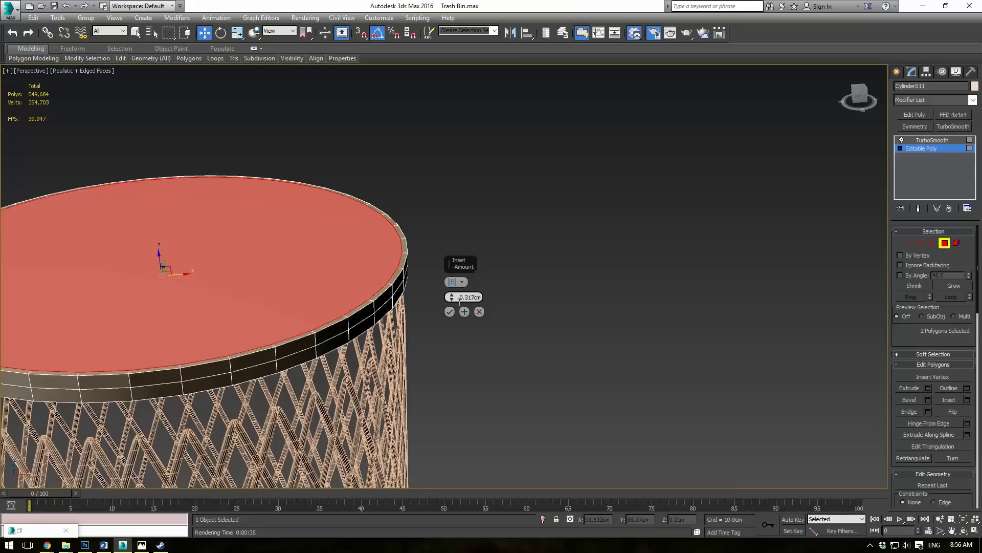
{"action": "left_click_drag", "start_coordinate": [452, 298], "coordinate": [451, 303]}
{"action": "left_click", "coordinate": [449, 312]}
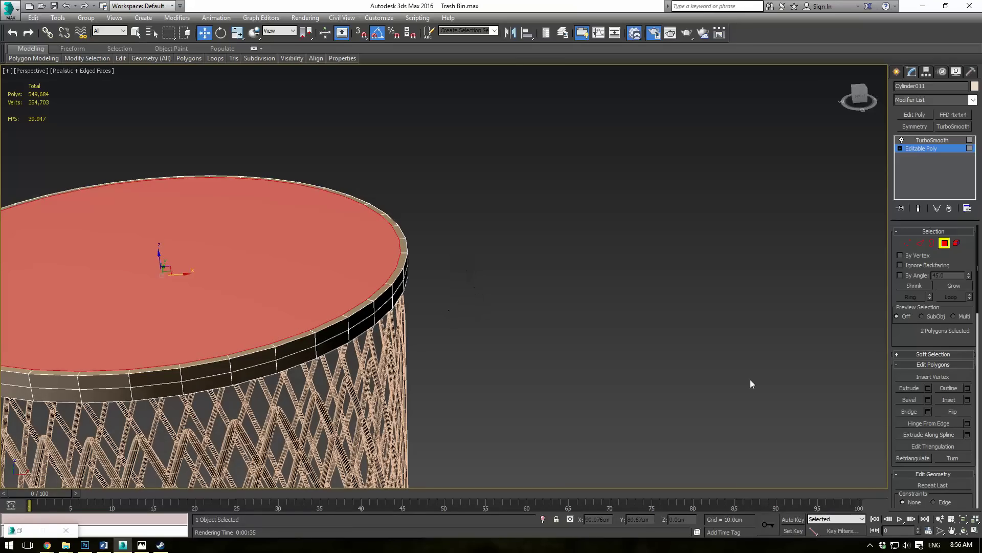
Step: Bridge the two inset cap polygons to open the disc into a hollow ring
{"action": "left_click", "coordinate": [908, 411]}
{"action": "left_click", "coordinate": [938, 150]}
{"action": "left_click", "coordinate": [504, 287]}
{"action": "scroll", "coordinate": [491, 292], "scroll_direction": "down", "scroll_amount": 3}
{"action": "middle_click_drag", "start_coordinate": [499, 289], "coordinate": [606, 224]}
{"action": "scroll", "coordinate": [583, 238], "scroll_direction": "up", "scroll_amount": 4}
Step: Lower the ring to about Z 28.94 cm so it wraps the upper tips of the mesh
{"action": "left_click", "coordinate": [453, 255]}
{"action": "left_click", "coordinate": [925, 150]}
{"action": "scroll", "coordinate": [602, 273], "scroll_direction": "down", "scroll_amount": 4}
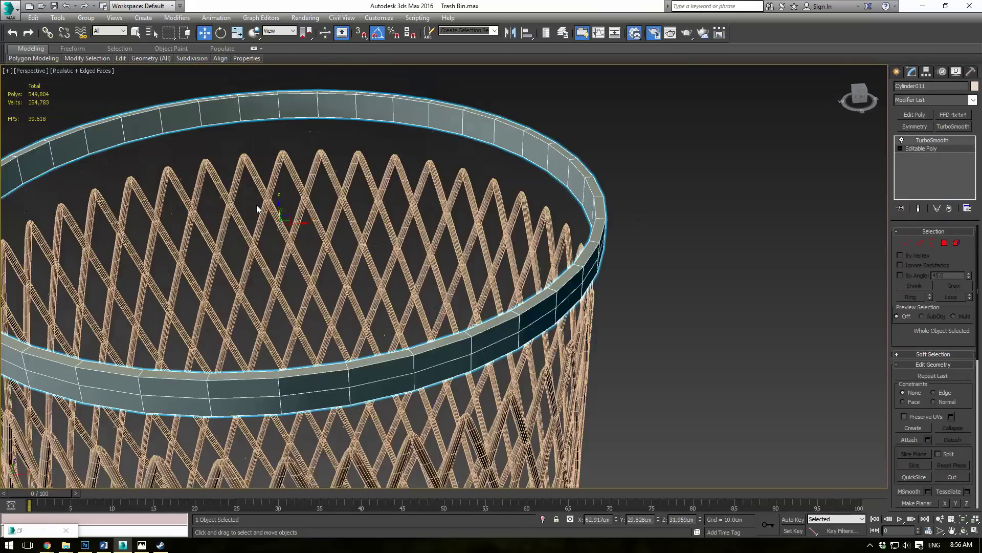
{"action": "left_click_drag", "start_coordinate": [276, 205], "coordinate": [258, 265]}
{"action": "middle_click_drag", "start_coordinate": [522, 328], "coordinate": [496, 309], "text": "alt"}
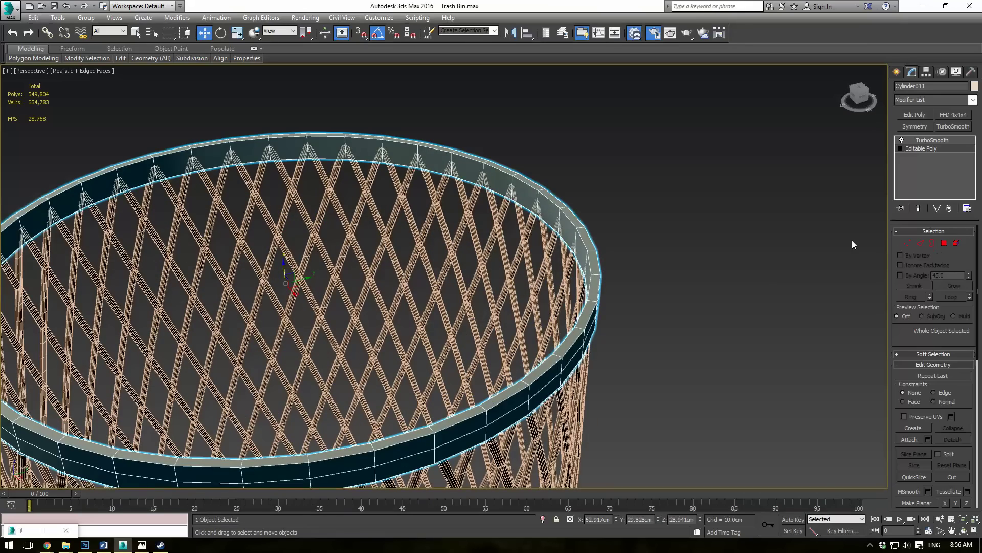
Step: Connect the ring of vertical edges on the rim's inner wall with 2 segments, pinch 65 and slide 0
{"action": "left_click", "coordinate": [920, 242]}
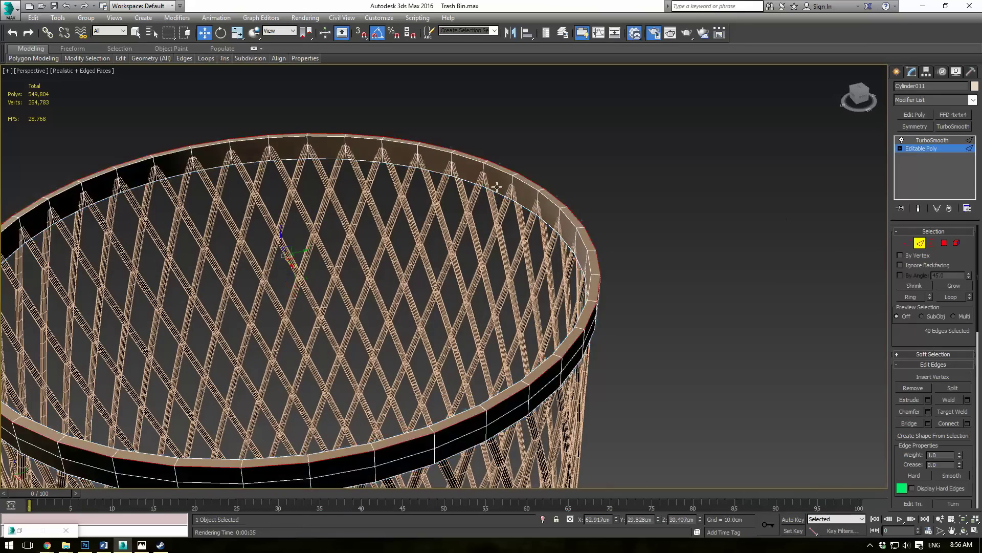
{"action": "left_click", "coordinate": [513, 184]}
{"action": "middle_click_drag", "start_coordinate": [706, 245], "coordinate": [639, 220], "text": "alt"}
{"action": "left_click", "coordinate": [911, 296]}
{"action": "left_click", "coordinate": [966, 424]}
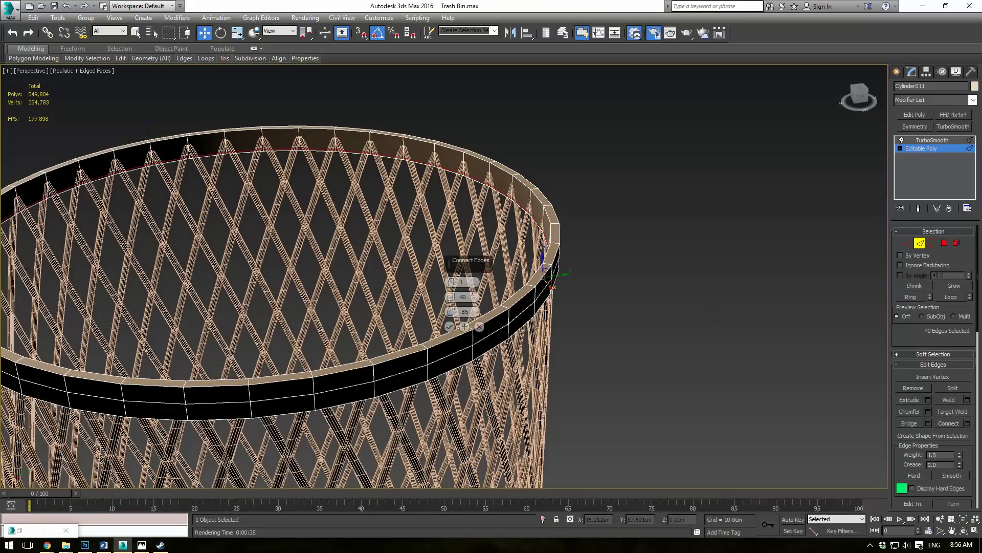
{"action": "right_click", "coordinate": [451, 312]}
{"action": "left_click_drag", "start_coordinate": [451, 297], "coordinate": [452, 238]}
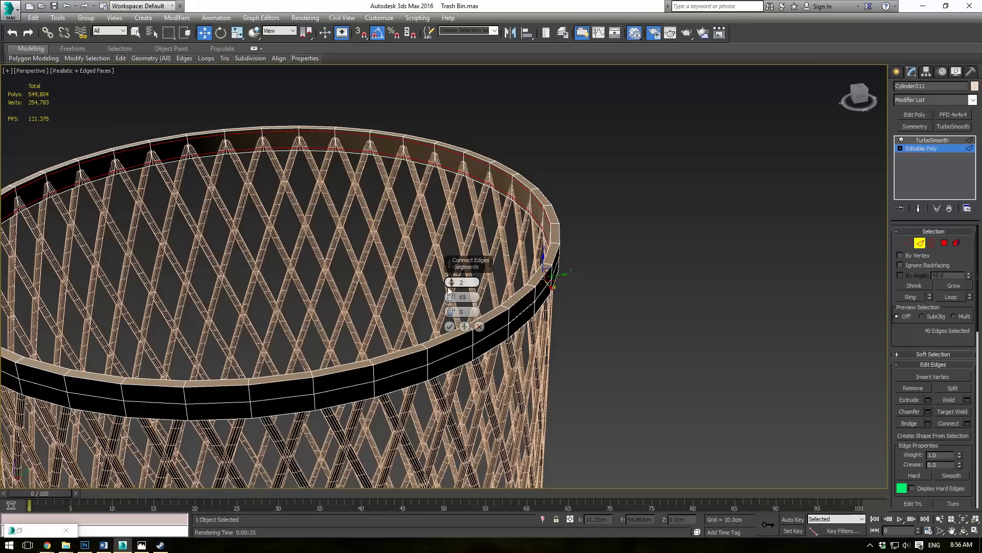
{"action": "left_click", "coordinate": [449, 326]}
Step: Move the middle edge loop of the rim's outer wall up close to the upper edge
{"action": "middle_click_drag", "start_coordinate": [653, 309], "coordinate": [579, 302], "text": "alt"}
{"action": "left_click", "coordinate": [515, 293]}
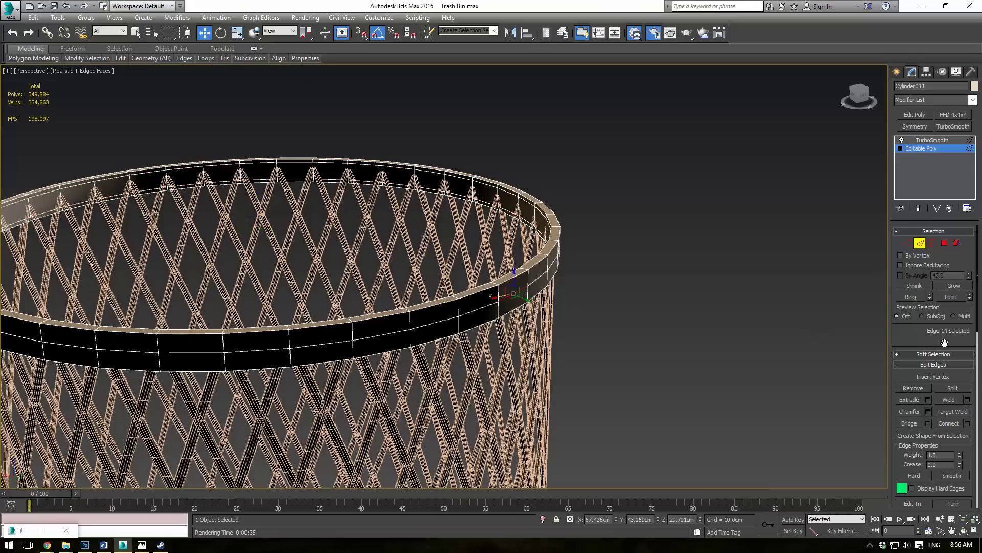
{"action": "left_click", "coordinate": [954, 298]}
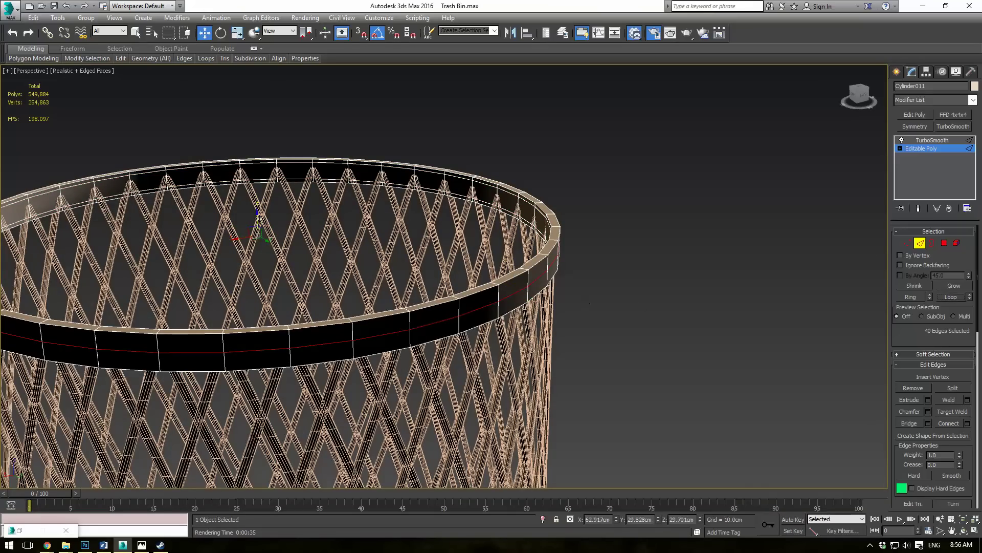
{"action": "left_click_drag", "start_coordinate": [255, 219], "coordinate": [256, 208]}
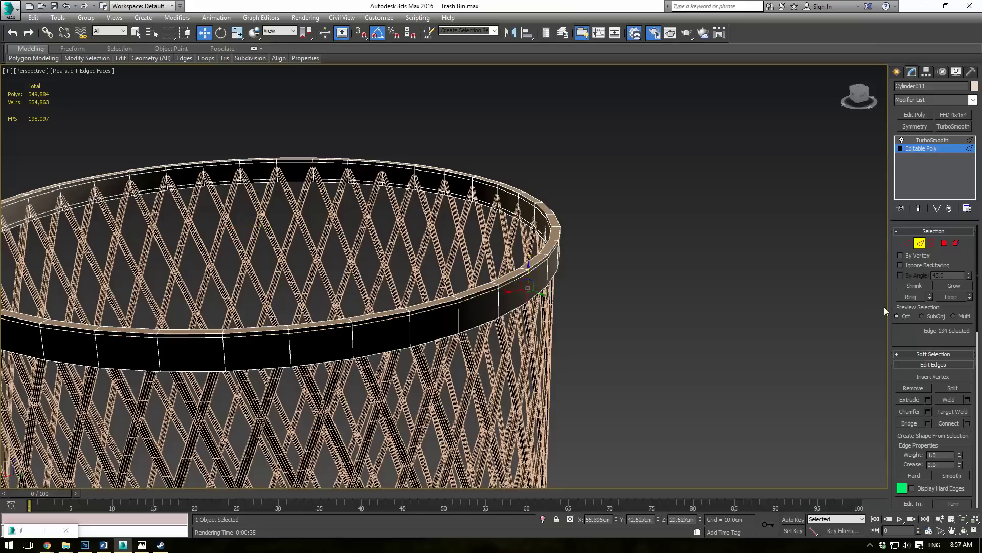
Step: Connect the vertical edges below that loop on the outer wall with 1 segment and slide 81
{"action": "left_click", "coordinate": [910, 297]}
{"action": "left_click", "coordinate": [967, 424]}
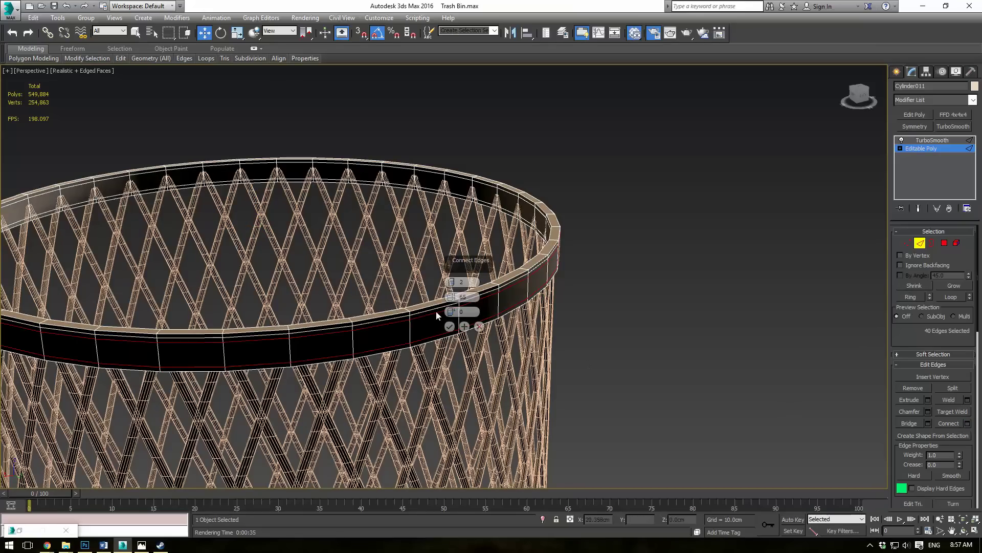
{"action": "left_click_drag", "start_coordinate": [451, 312], "coordinate": [462, 147]}
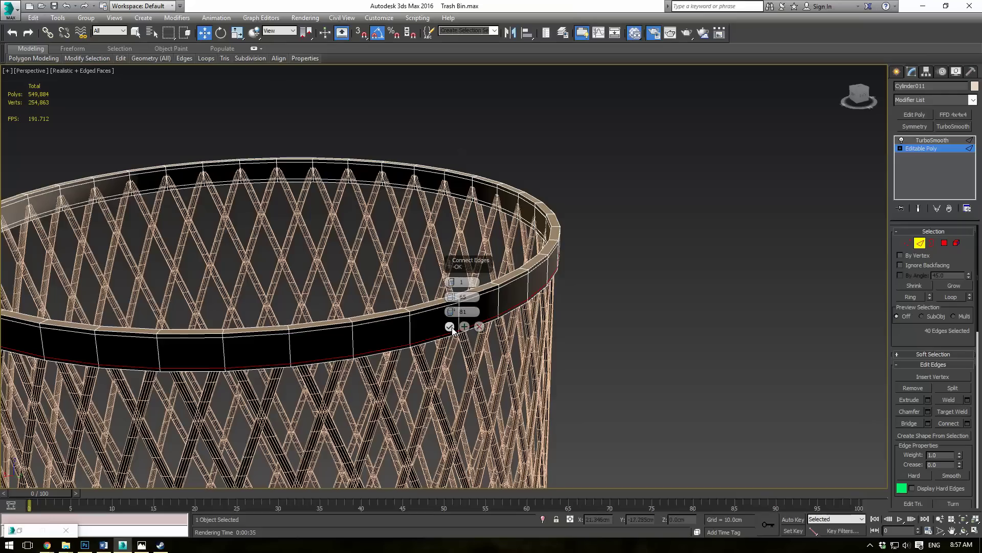
{"action": "left_click", "coordinate": [449, 326]}
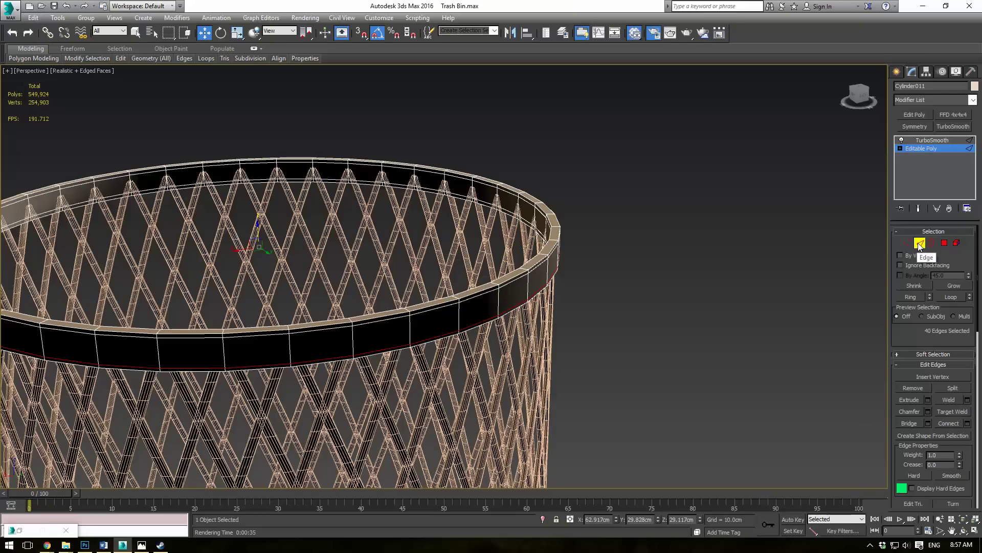
Step: Convert the ring of vertical edges on the rim's inner wall to vertices and scale them inward to cover the mesh tips
{"action": "left_click", "coordinate": [495, 197]}
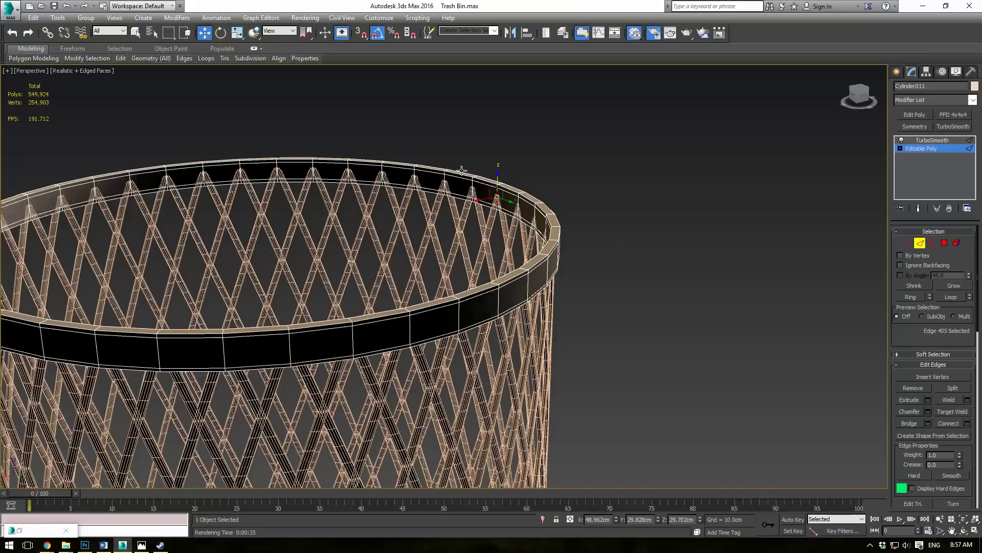
{"action": "scroll", "coordinate": [493, 169], "scroll_direction": "up", "scroll_amount": 5}
{"action": "left_click", "coordinate": [461, 188], "text": "ctrl"}
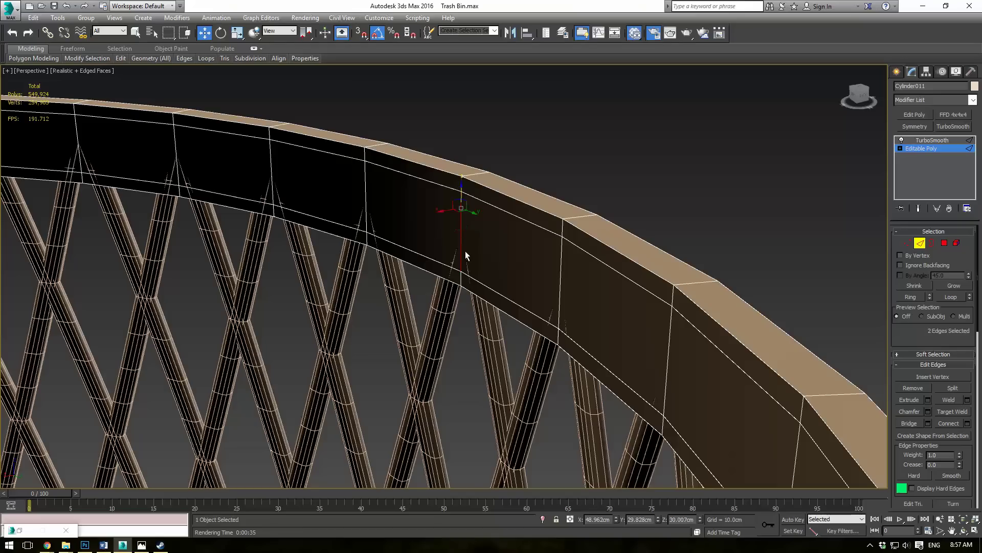
{"action": "left_click", "coordinate": [459, 277], "text": "ctrl"}
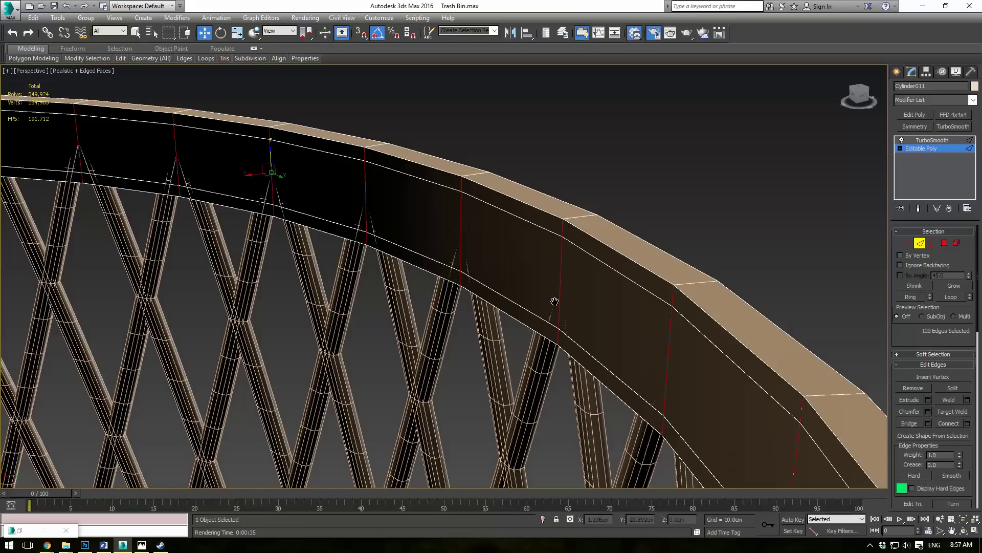
{"action": "left_click", "coordinate": [910, 297]}
{"action": "scroll", "coordinate": [585, 274], "scroll_direction": "down", "scroll_amount": 5}
{"action": "key", "text": "r"}
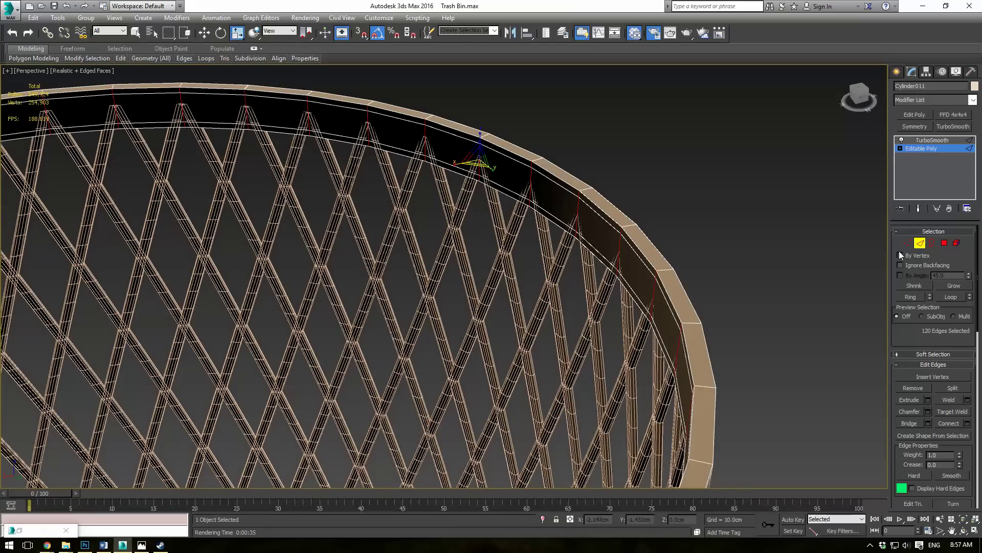
{"action": "left_click", "coordinate": [907, 242], "text": "ctrl"}
{"action": "scroll", "coordinate": [263, 292], "scroll_direction": "up", "scroll_amount": 2}
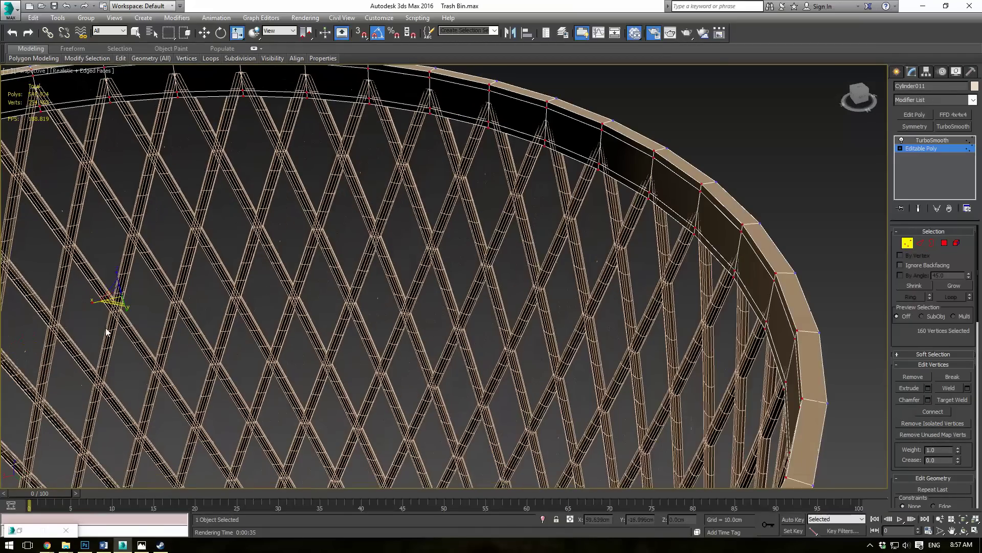
{"action": "left_click_drag", "start_coordinate": [111, 302], "coordinate": [119, 303]}
{"action": "left_click", "coordinate": [923, 147]}
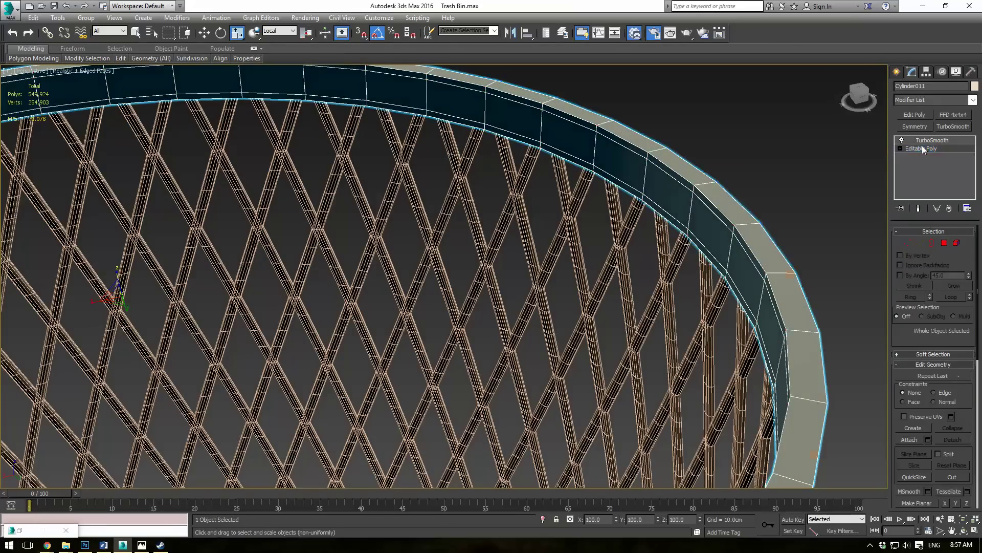
{"action": "left_click", "coordinate": [870, 158]}
Step: Hide the edged-faces display, examine the smoothed rim and bin interior, and select the rim
{"action": "scroll", "coordinate": [751, 160], "scroll_direction": "down", "scroll_amount": 4}
{"action": "key", "text": "F4"}
{"action": "scroll", "coordinate": [770, 333], "scroll_direction": "down", "scroll_amount": 4}
{"action": "middle_click_drag", "start_coordinate": [766, 375], "coordinate": [788, 373], "text": "alt"}
{"action": "scroll", "coordinate": [775, 318], "scroll_direction": "up", "scroll_amount": 3}
{"action": "scroll", "coordinate": [764, 210], "scroll_direction": "up", "scroll_amount": 3}
{"action": "middle_click_drag", "start_coordinate": [763, 203], "coordinate": [739, 301]}
{"action": "scroll", "coordinate": [738, 301], "scroll_direction": "up", "scroll_amount": 3}
{"action": "left_click", "coordinate": [665, 243]}
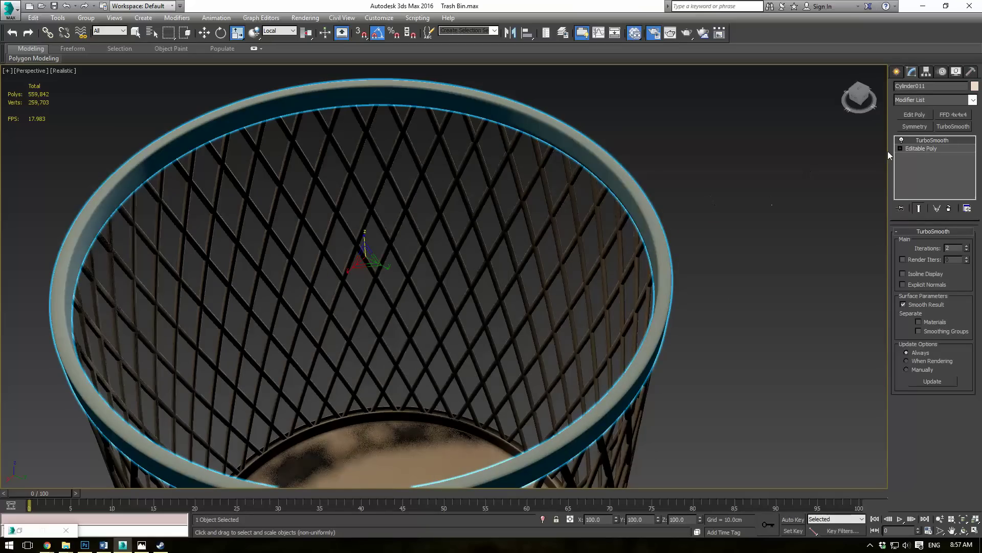
Step: Keep only the upper row of the rim's inner-wall vertices selected, scale it slightly, and return to the TurboSmooth result
{"action": "left_click", "coordinate": [900, 149]}
{"action": "left_click", "coordinate": [911, 156]}
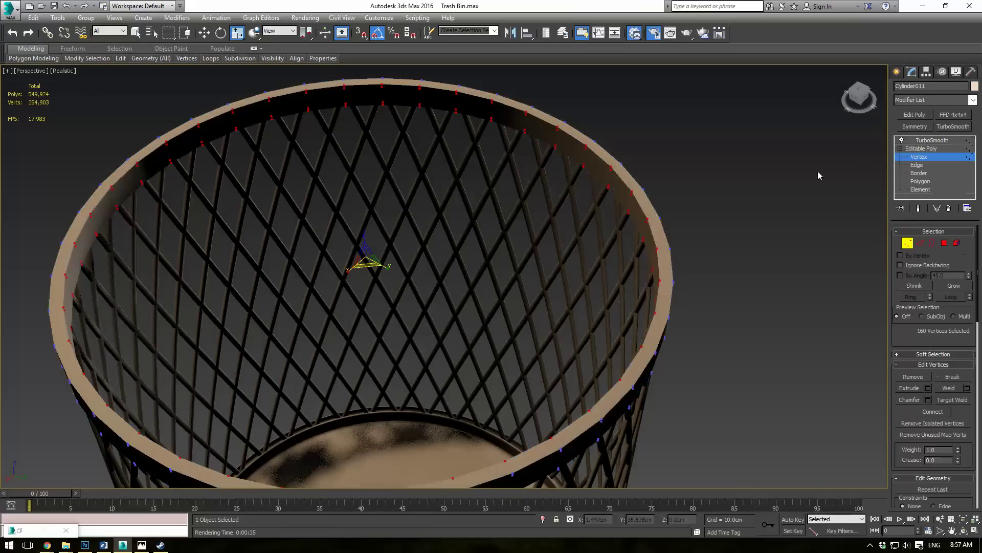
{"action": "key", "text": "f"}
{"action": "scroll", "coordinate": [604, 197], "scroll_direction": "up", "scroll_amount": 10}
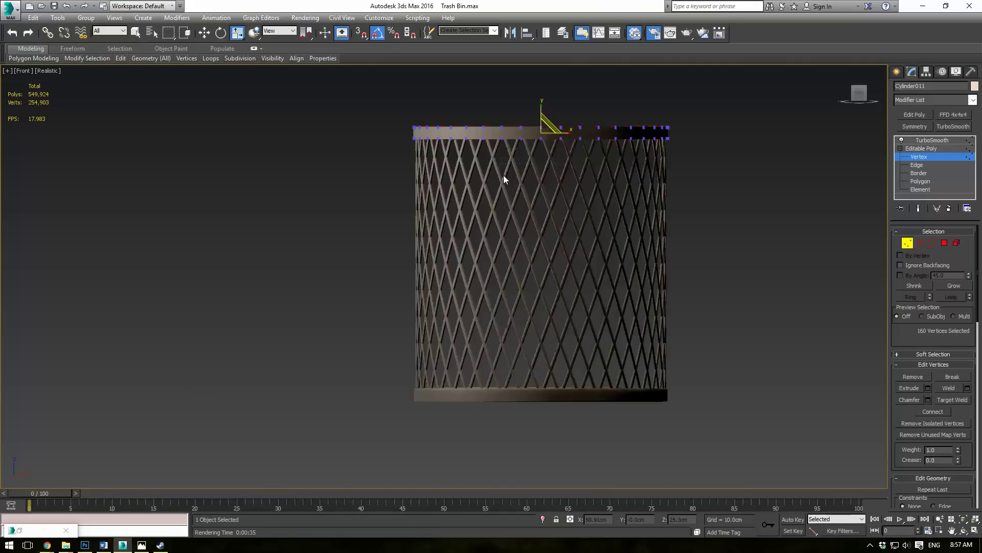
{"action": "left_click_drag", "start_coordinate": [784, 241], "coordinate": [784, 241], "text": "alt"}
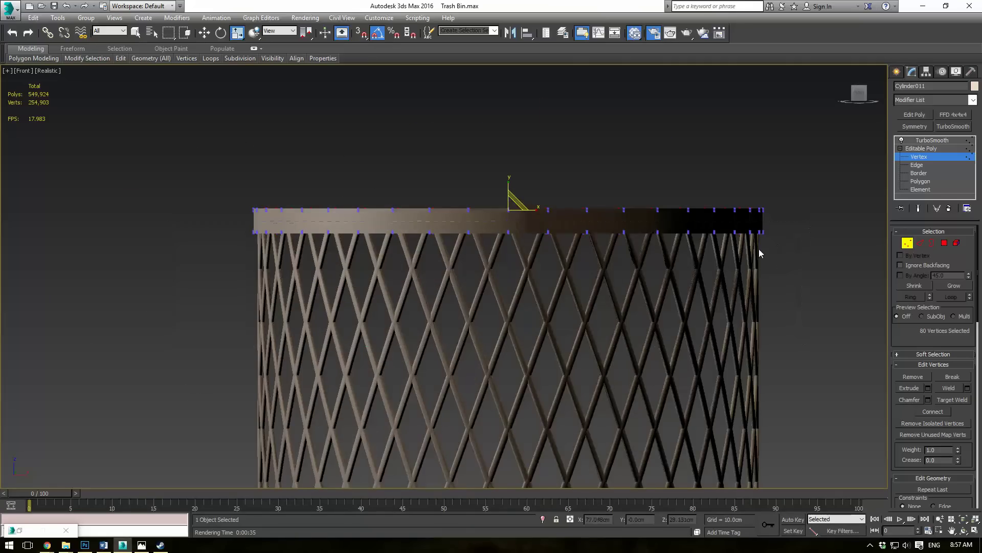
{"action": "key", "text": "p"}
{"action": "middle_click_drag", "start_coordinate": [613, 247], "coordinate": [487, 239], "text": "alt"}
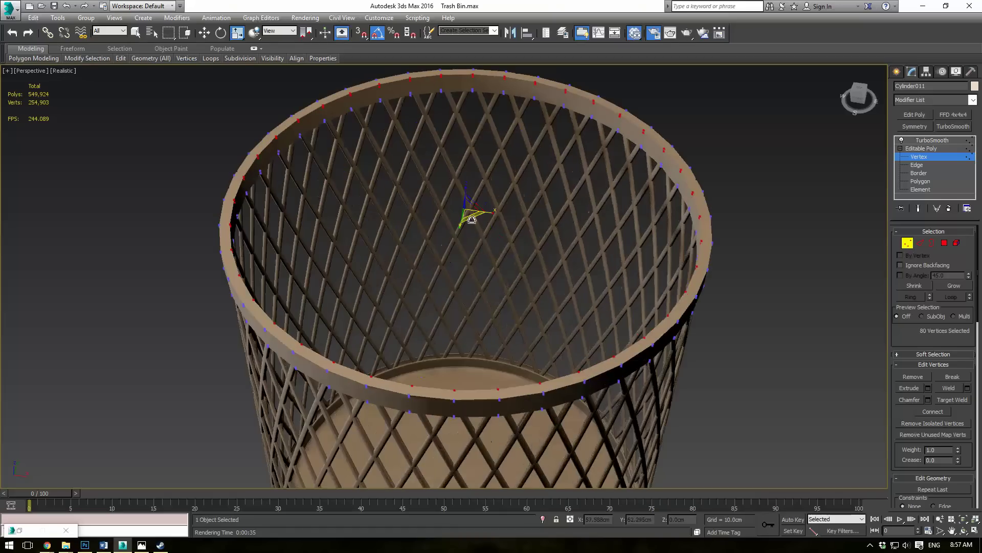
{"action": "left_click_drag", "start_coordinate": [471, 219], "coordinate": [471, 218]}
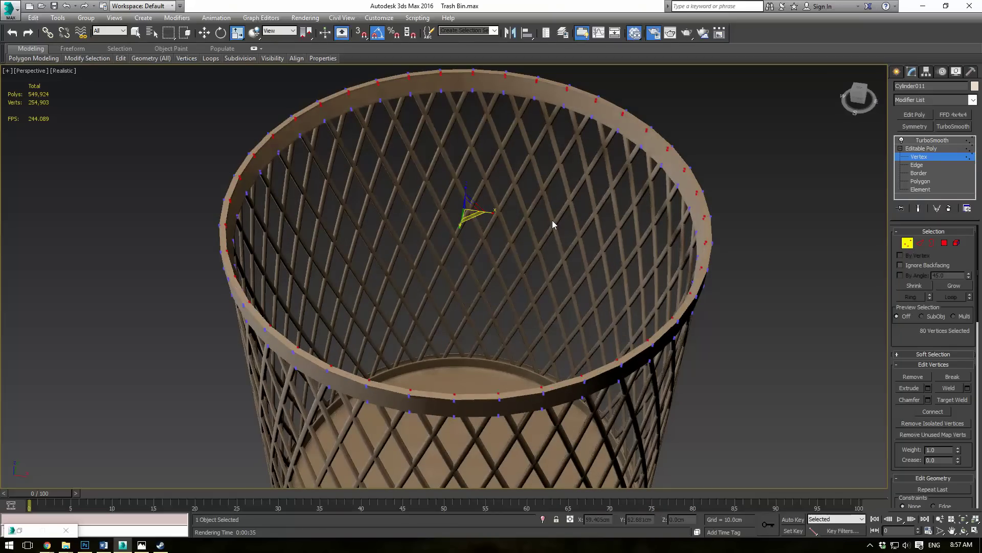
{"action": "left_click", "coordinate": [919, 148]}
{"action": "left_click", "coordinate": [923, 140]}
{"action": "left_click", "coordinate": [788, 202]}
Step: Examine the bin's wire mesh and base from several angles and distances
{"action": "scroll", "coordinate": [776, 228], "scroll_direction": "down", "scroll_amount": 3}
{"action": "middle_click_drag", "start_coordinate": [769, 260], "coordinate": [590, 179], "text": "alt"}
{"action": "scroll", "coordinate": [769, 259], "scroll_direction": "down", "scroll_amount": 5}
{"action": "middle_click_drag", "start_coordinate": [591, 180], "coordinate": [628, 215], "text": "alt"}
{"action": "scroll", "coordinate": [598, 204], "scroll_direction": "up", "scroll_amount": 5}
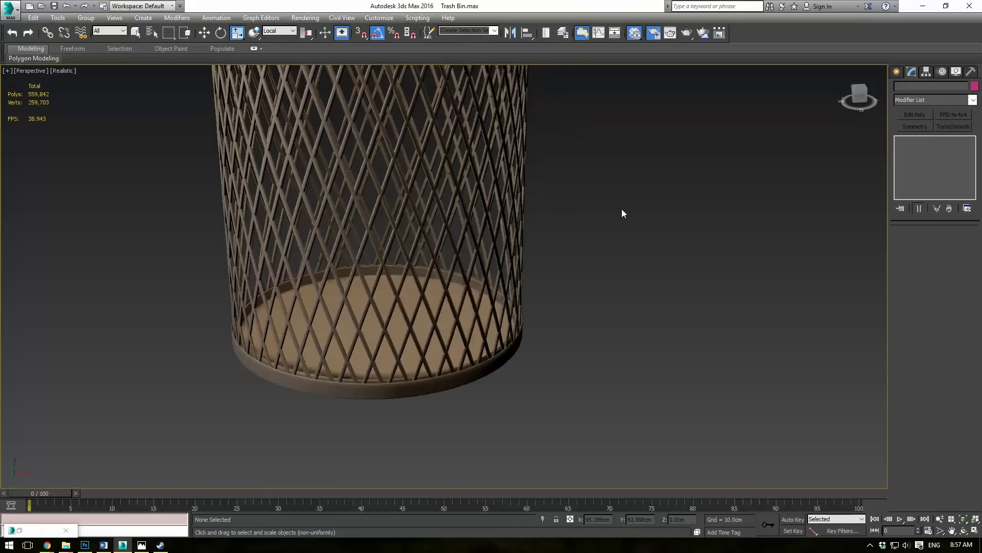
{"action": "middle_click_drag", "start_coordinate": [585, 179], "coordinate": [652, 267]}
{"action": "scroll", "coordinate": [651, 266], "scroll_direction": "up", "scroll_amount": 3}
{"action": "scroll", "coordinate": [652, 266], "scroll_direction": "down", "scroll_amount": 3}
{"action": "scroll", "coordinate": [580, 239], "scroll_direction": "up", "scroll_amount": 3}
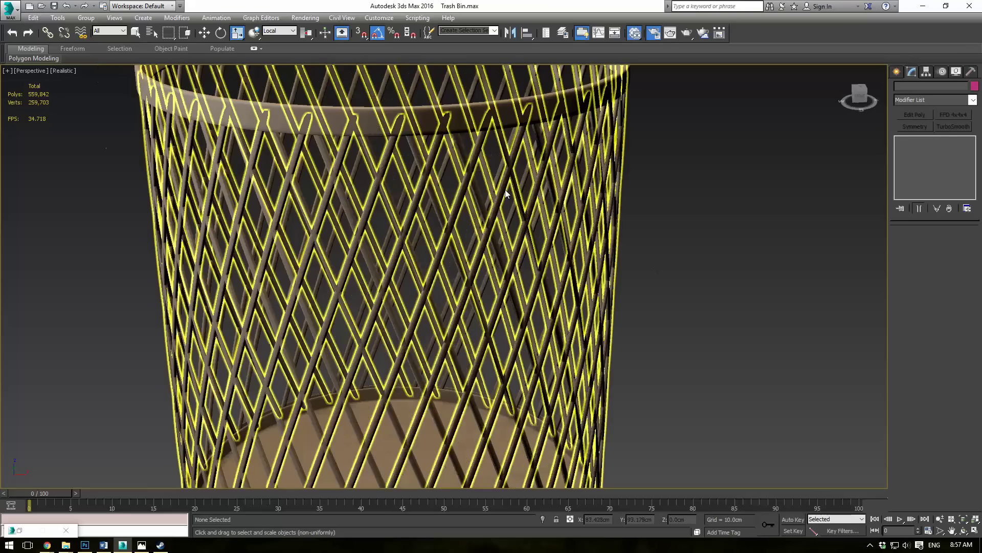
Step: Thin the wire mesh by setting its Chamfer amount to 0.1 and its Shell outer amount to 0.1 cm
{"action": "left_click", "coordinate": [513, 164]}
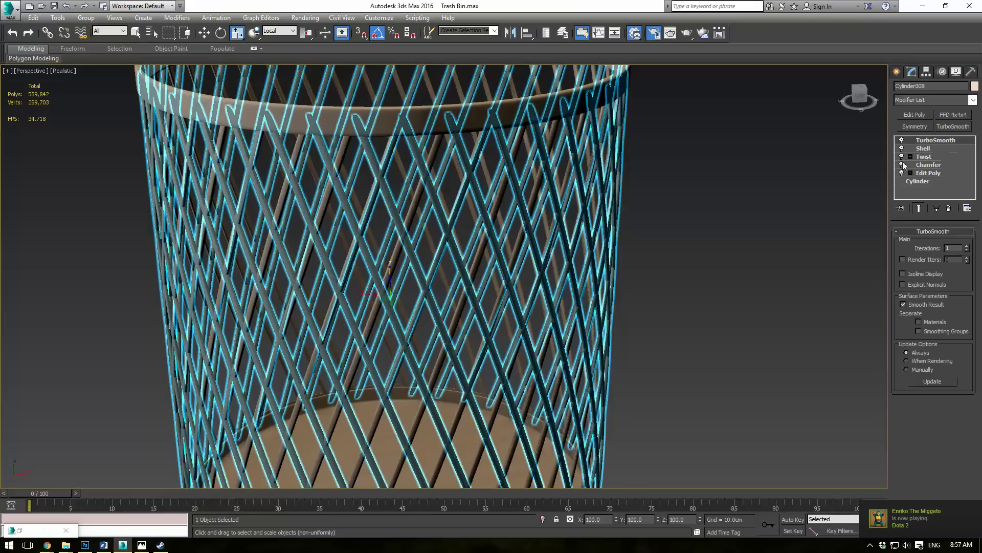
{"action": "left_click", "coordinate": [928, 165]}
{"action": "type", "text": "0.1"}
{"action": "key", "text": "Return"}
{"action": "left_click", "coordinate": [934, 147]}
{"action": "double_click", "coordinate": [950, 256]}
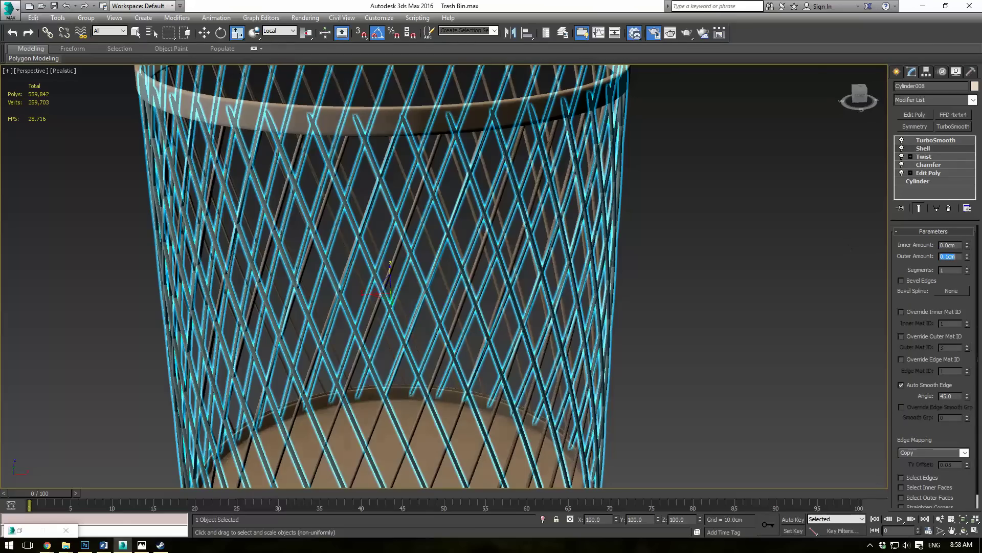
{"action": "type", "text": "0.1"}
{"action": "key", "text": "Return"}
Step: Select all parts of the trash bin and group them
{"action": "left_click", "coordinate": [695, 254]}
{"action": "scroll", "coordinate": [695, 253], "scroll_direction": "down", "scroll_amount": 5}
{"action": "middle_click_drag", "start_coordinate": [716, 338], "coordinate": [694, 358], "text": "alt"}
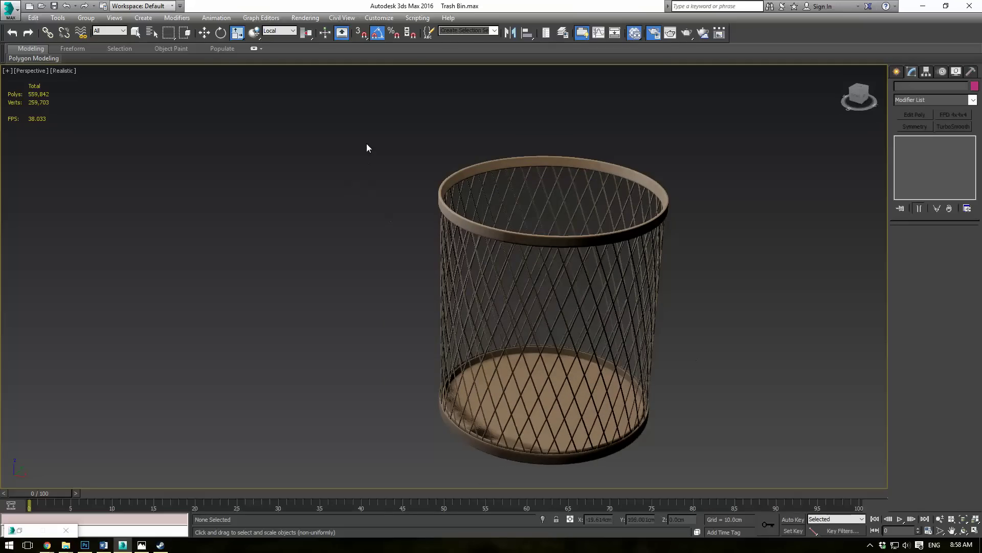
{"action": "left_click_drag", "start_coordinate": [734, 453], "coordinate": [735, 454]}
{"action": "left_click", "coordinate": [139, 20]}
{"action": "left_click", "coordinate": [90, 29]}
{"action": "left_click", "coordinate": [512, 296]}
Step: Unhide all hidden scene objects and view the scene through the physical camera
{"action": "left_click", "coordinate": [337, 224]}
{"action": "right_click", "coordinate": [337, 224]}
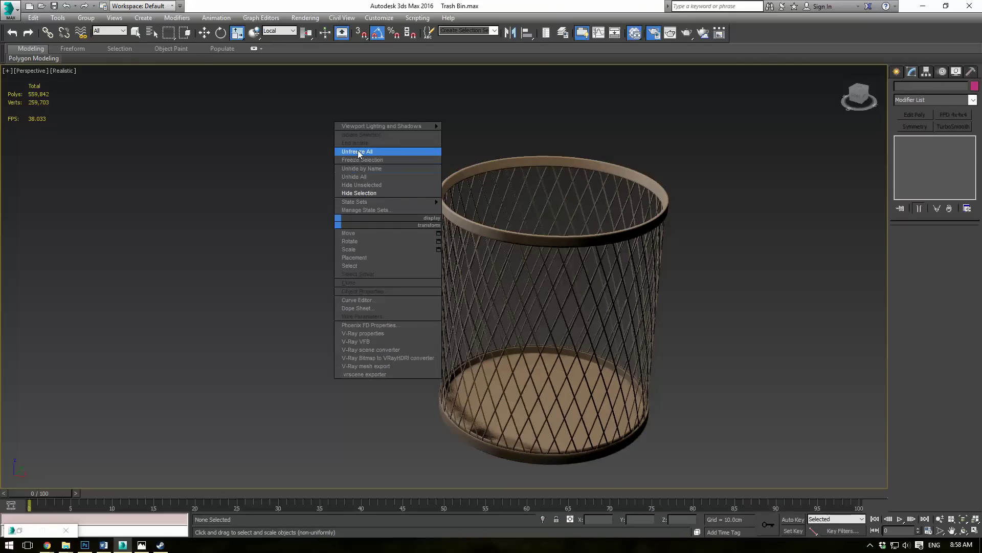
{"action": "left_click", "coordinate": [358, 178]}
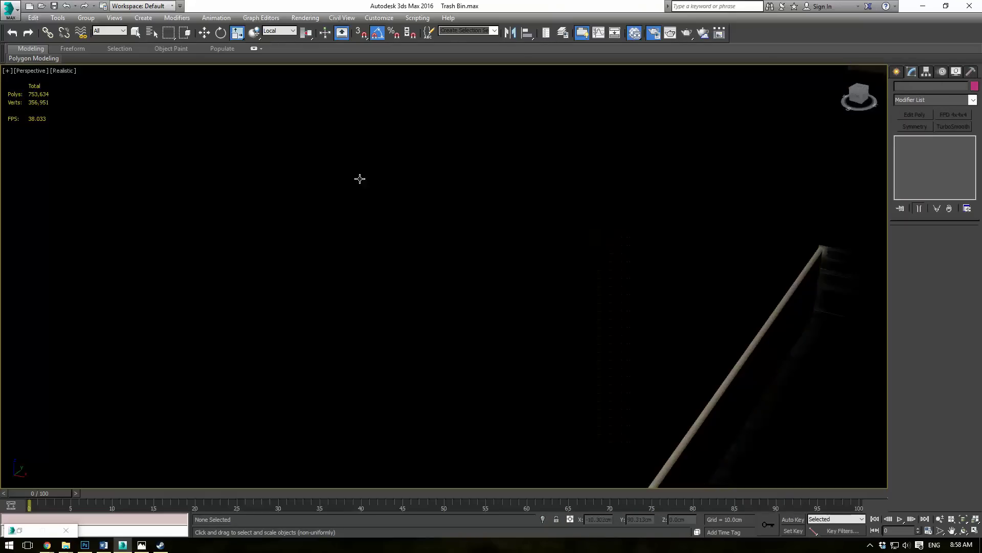
{"action": "key", "text": "c"}
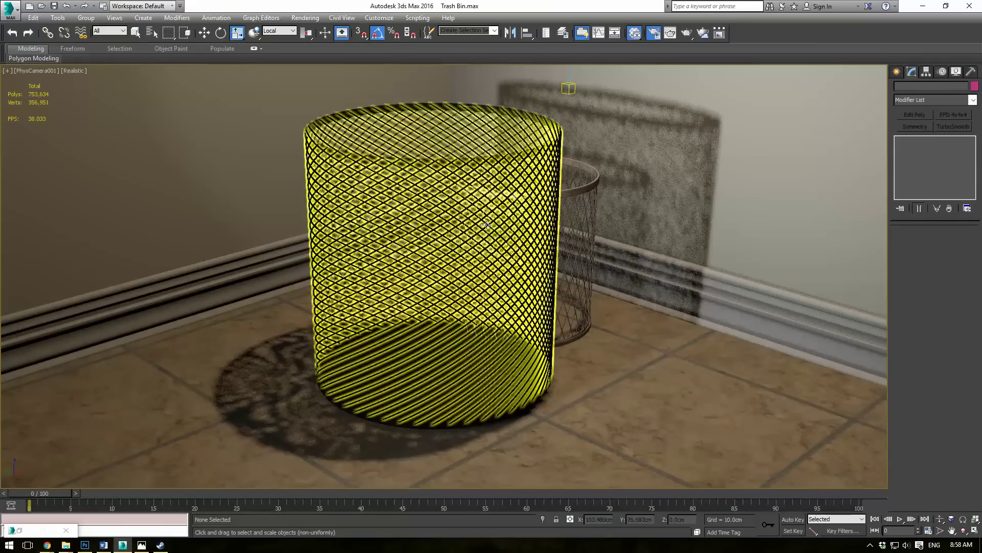
Step: Delete the old, larger trash bin's mesh, top rim and base
{"action": "left_click", "coordinate": [485, 225]}
{"action": "left_click", "coordinate": [486, 220]}
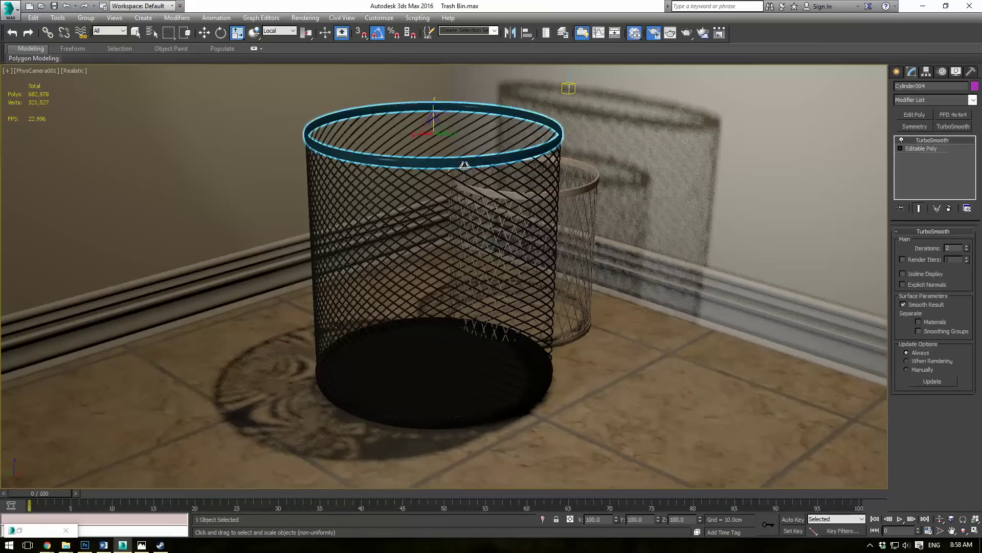
{"action": "left_click", "coordinate": [434, 187]}
{"action": "key", "text": "Delete"}
{"action": "left_click", "coordinate": [417, 344]}
{"action": "key", "text": "Delete"}
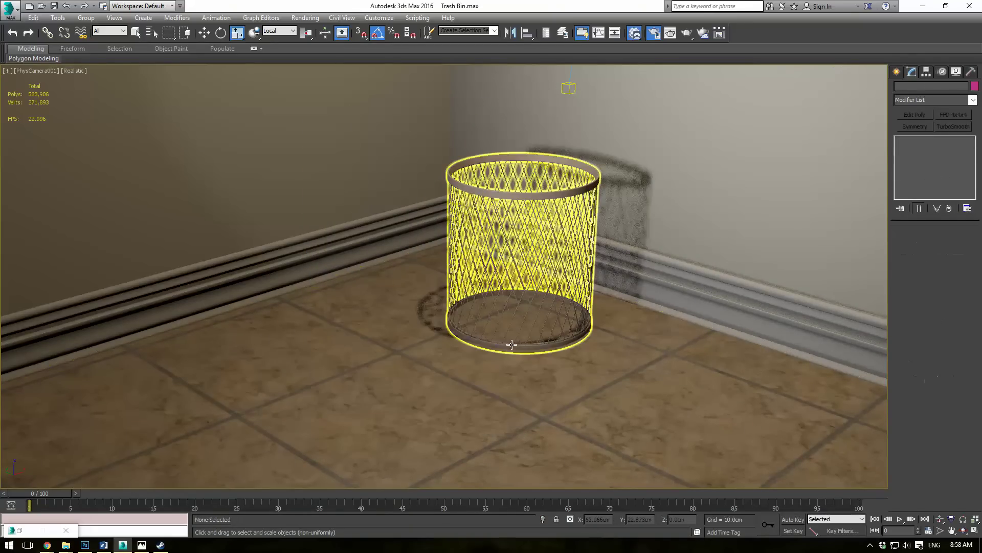
Step: Move the grouped bin forward on the tiled floor to about X 43.5, Y 29.9, Z 19.4 cm and display edged faces
{"action": "left_click", "coordinate": [511, 344]}
{"action": "key", "text": "w"}
{"action": "left_click_drag", "start_coordinate": [523, 244], "coordinate": [455, 247]}
{"action": "key", "text": "r"}
{"action": "key", "text": "w"}
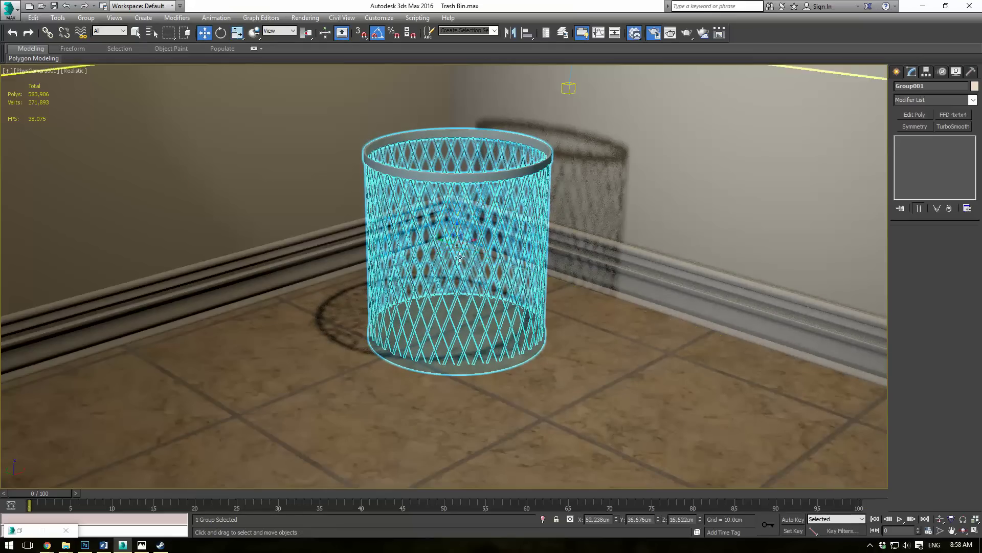
{"action": "left_click_drag", "start_coordinate": [463, 244], "coordinate": [482, 285]}
{"action": "left_click_drag", "start_coordinate": [449, 247], "coordinate": [453, 230]}
{"action": "key", "text": "F4"}
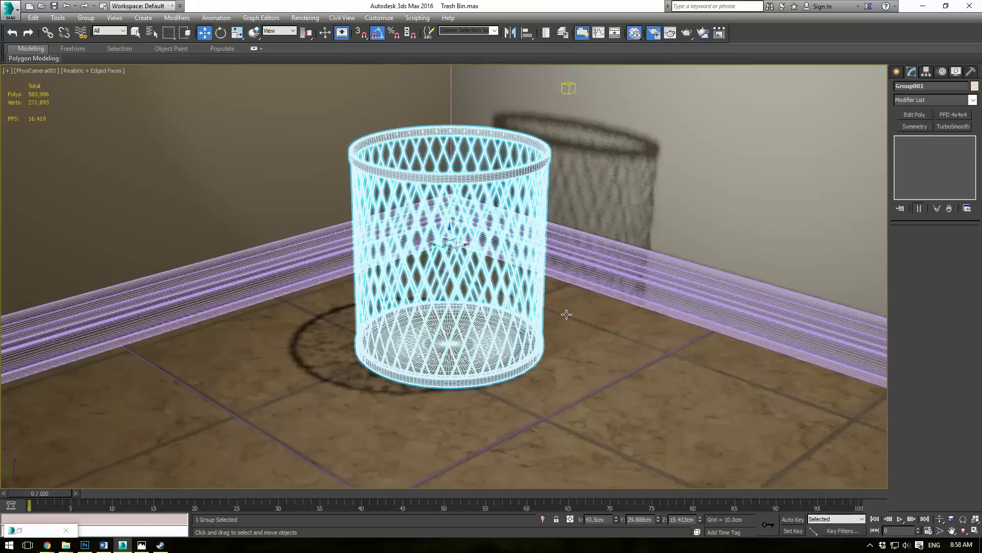
Step: Open the Slate Material Editor and bring up the parameters of the black VRayMtl Material #26
{"action": "left_click", "coordinate": [560, 313]}
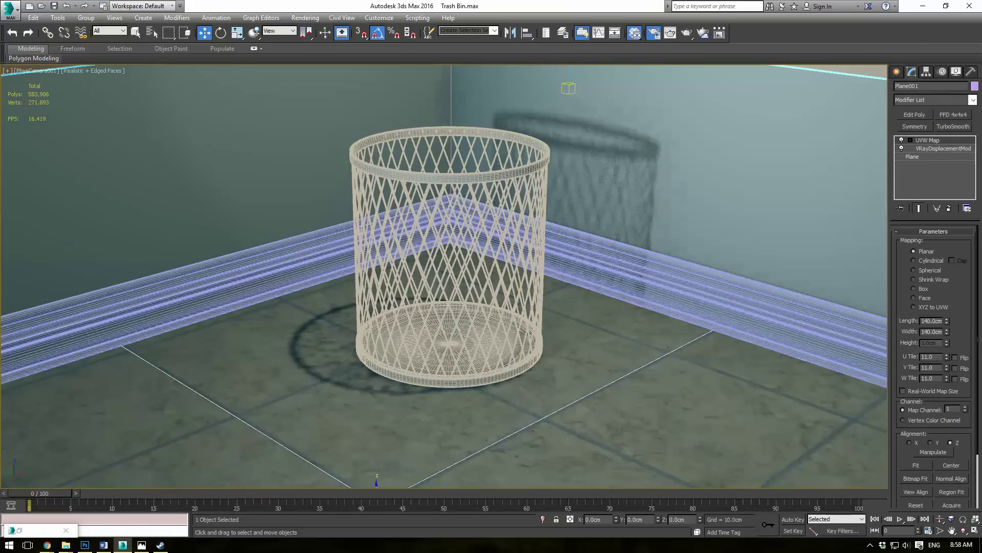
{"action": "key", "text": "m"}
{"action": "left_click_drag", "start_coordinate": [449, 104], "coordinate": [598, 104]}
{"action": "middle_click_drag", "start_coordinate": [532, 270], "coordinate": [330, 352]}
{"action": "scroll", "coordinate": [370, 336], "scroll_direction": "down", "scroll_amount": 1}
{"action": "scroll", "coordinate": [462, 348], "scroll_direction": "down", "scroll_amount": 3}
{"action": "middle_click_drag", "start_coordinate": [525, 358], "coordinate": [509, 428]}
{"action": "scroll", "coordinate": [397, 236], "scroll_direction": "up", "scroll_amount": 2}
{"action": "scroll", "coordinate": [397, 239], "scroll_direction": "up", "scroll_amount": 2}
{"action": "double_click", "coordinate": [397, 239]}
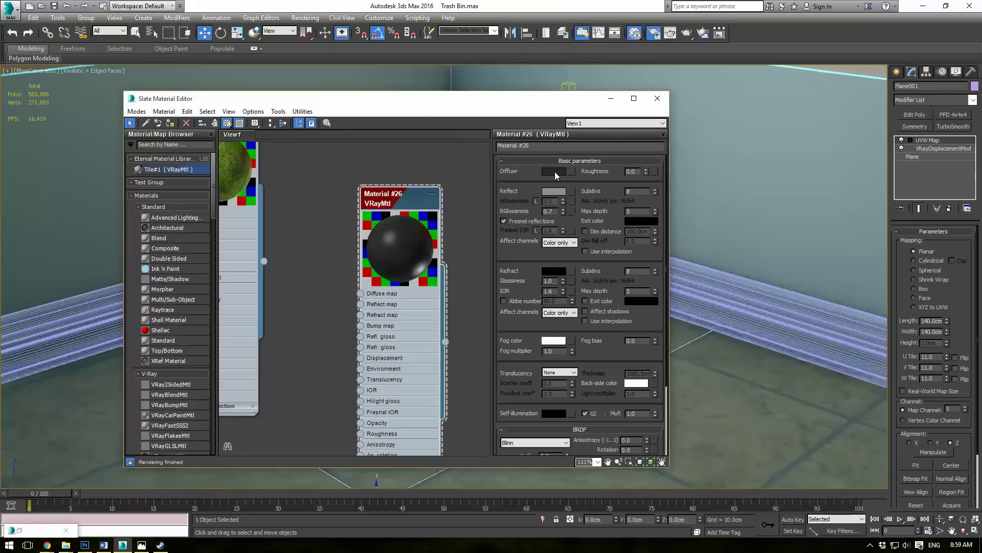
Step: Check the diffuse and reflection colour values of Material #26 without changing them
{"action": "left_click", "coordinate": [554, 172]}
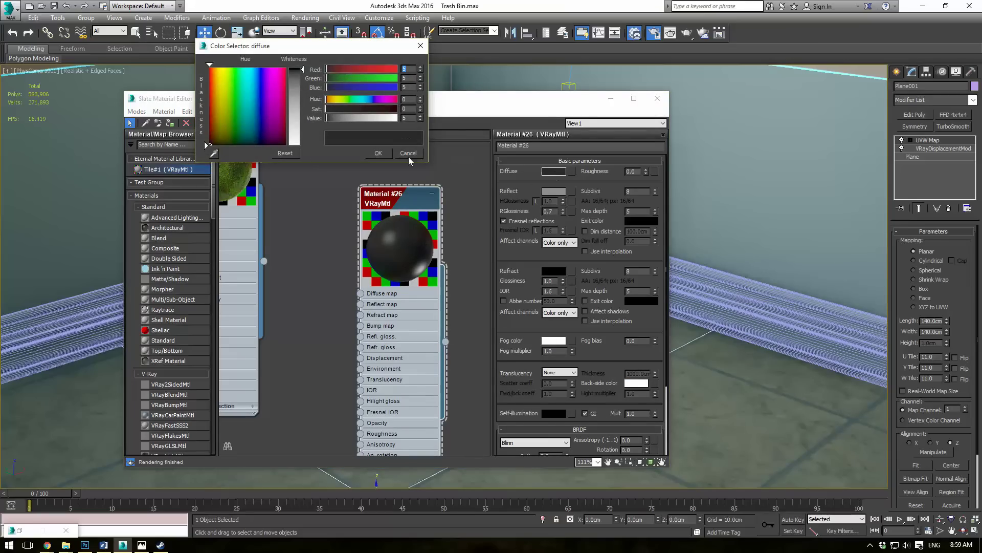
{"action": "left_click", "coordinate": [409, 153]}
{"action": "left_click", "coordinate": [555, 191]}
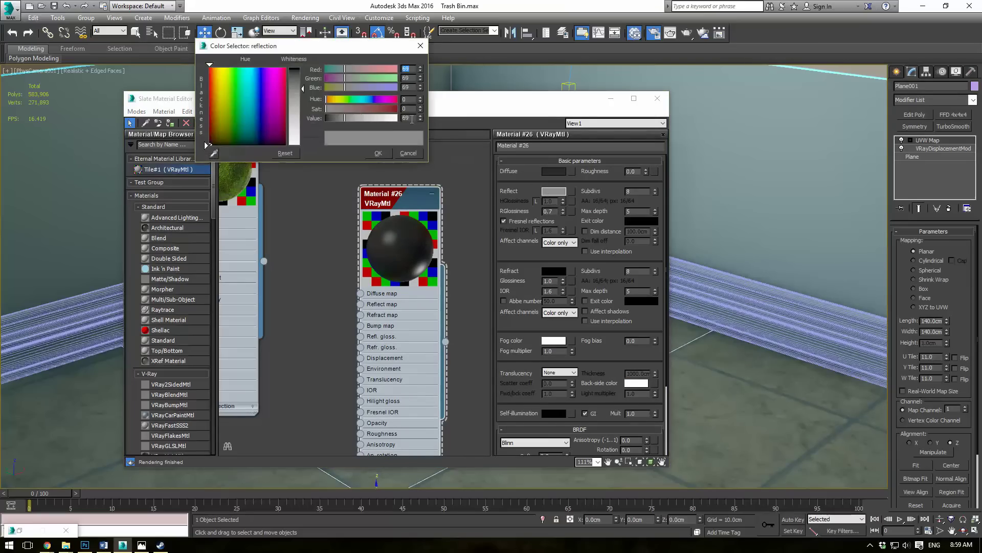
{"action": "left_click", "coordinate": [409, 154]}
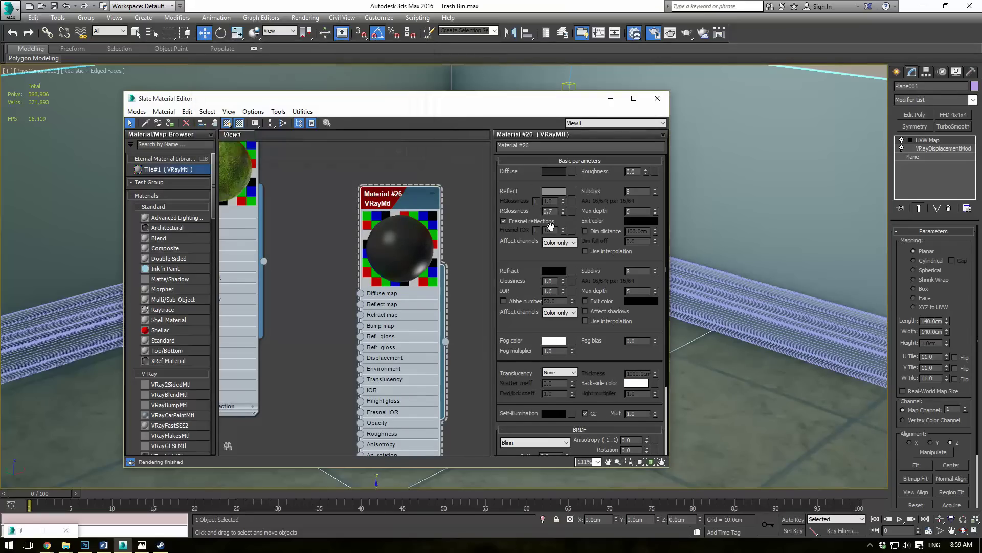
Step: Assign Material #26 to the grouped bin and close the Slate Material Editor
{"action": "left_click", "coordinate": [451, 110]}
{"action": "left_click_drag", "start_coordinate": [458, 102], "coordinate": [550, 147]}
{"action": "left_click", "coordinate": [452, 178]}
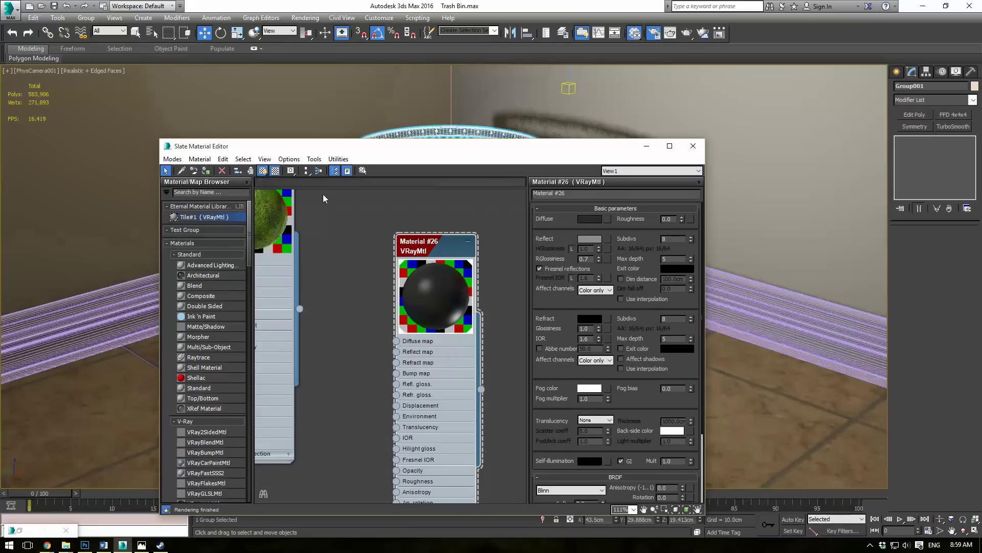
{"action": "left_click", "coordinate": [692, 147]}
{"action": "left_click", "coordinate": [636, 338]}
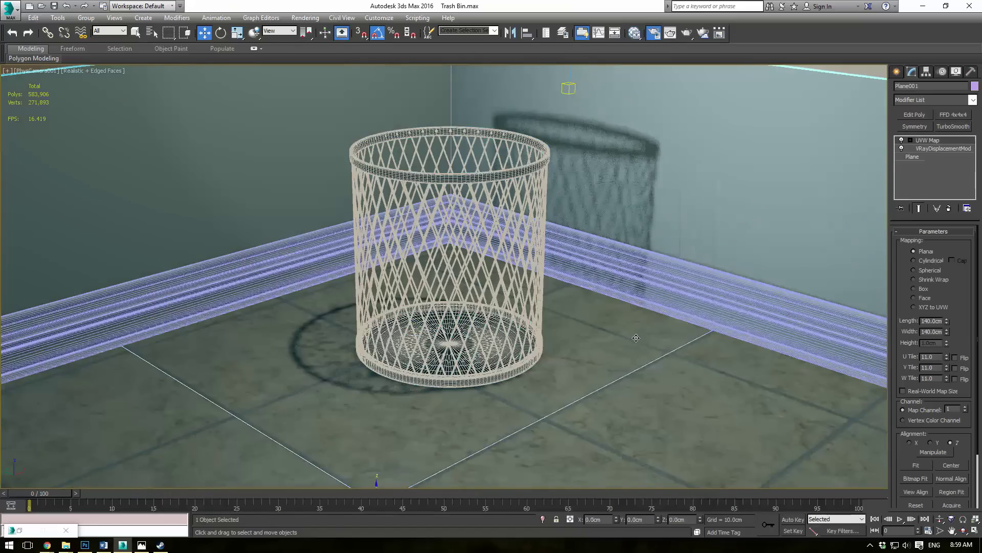
Step: Render the camera view and inspect the bin in the V-Ray frame buffer
{"action": "left_click", "coordinate": [687, 34]}
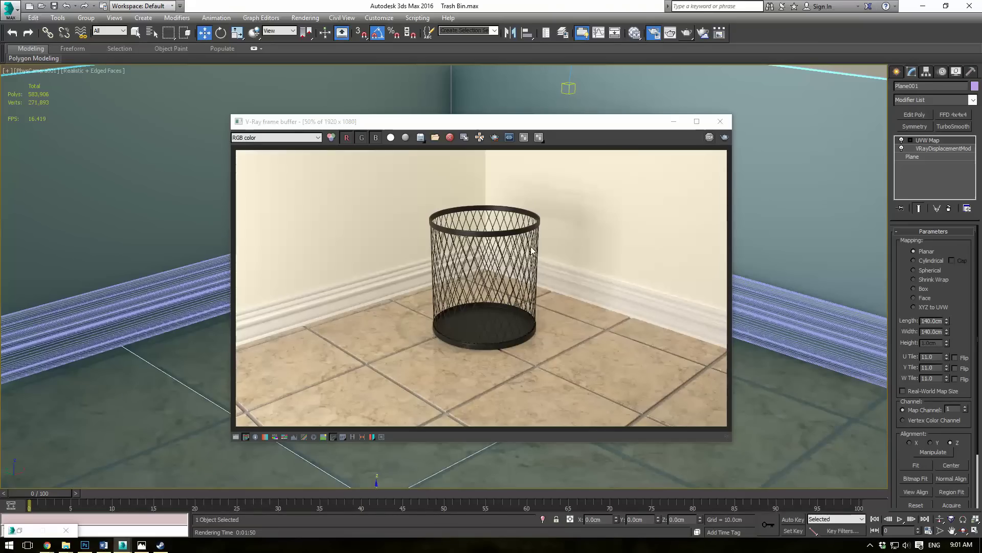
{"action": "double_click", "coordinate": [499, 256]}
{"action": "middle_click_drag", "start_coordinate": [508, 265], "coordinate": [490, 229]}
{"action": "scroll", "coordinate": [471, 230], "scroll_direction": "down", "scroll_amount": 1}
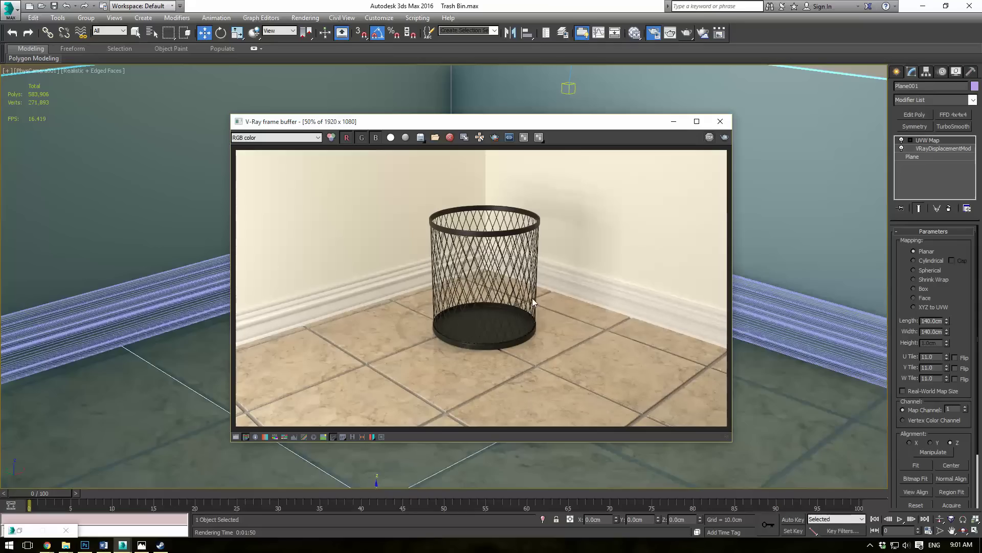
{"action": "scroll", "coordinate": [534, 305], "scroll_direction": "down", "scroll_amount": 1}
{"action": "scroll", "coordinate": [535, 307], "scroll_direction": "up", "scroll_amount": 1}
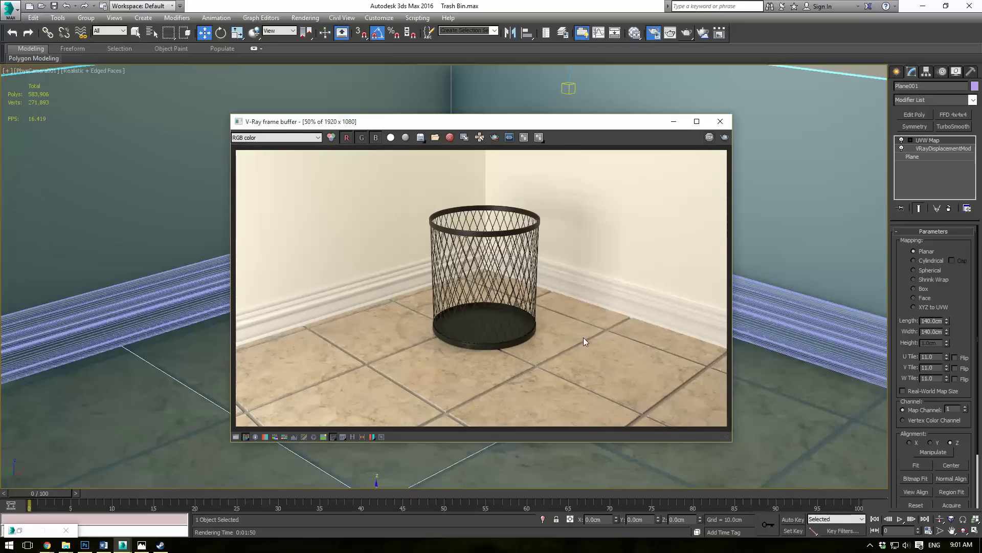